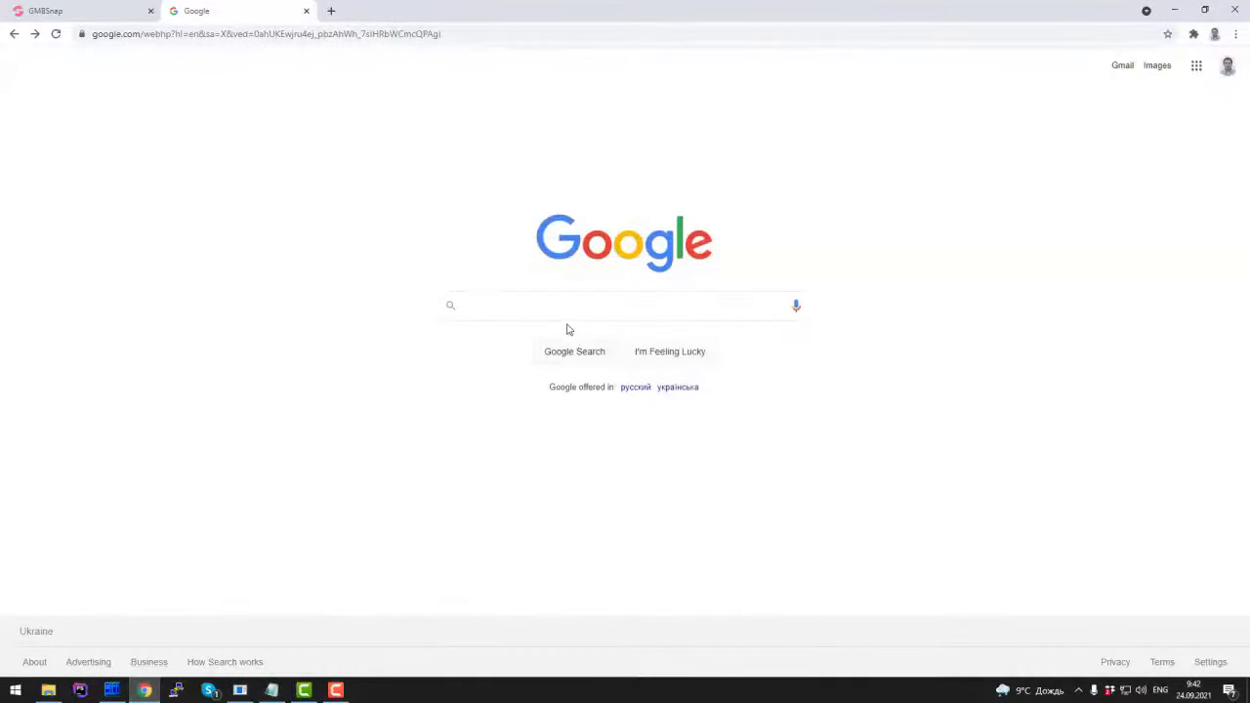
Search Google for 'wedding photographers Wednesbury'.
left_click(562, 309)
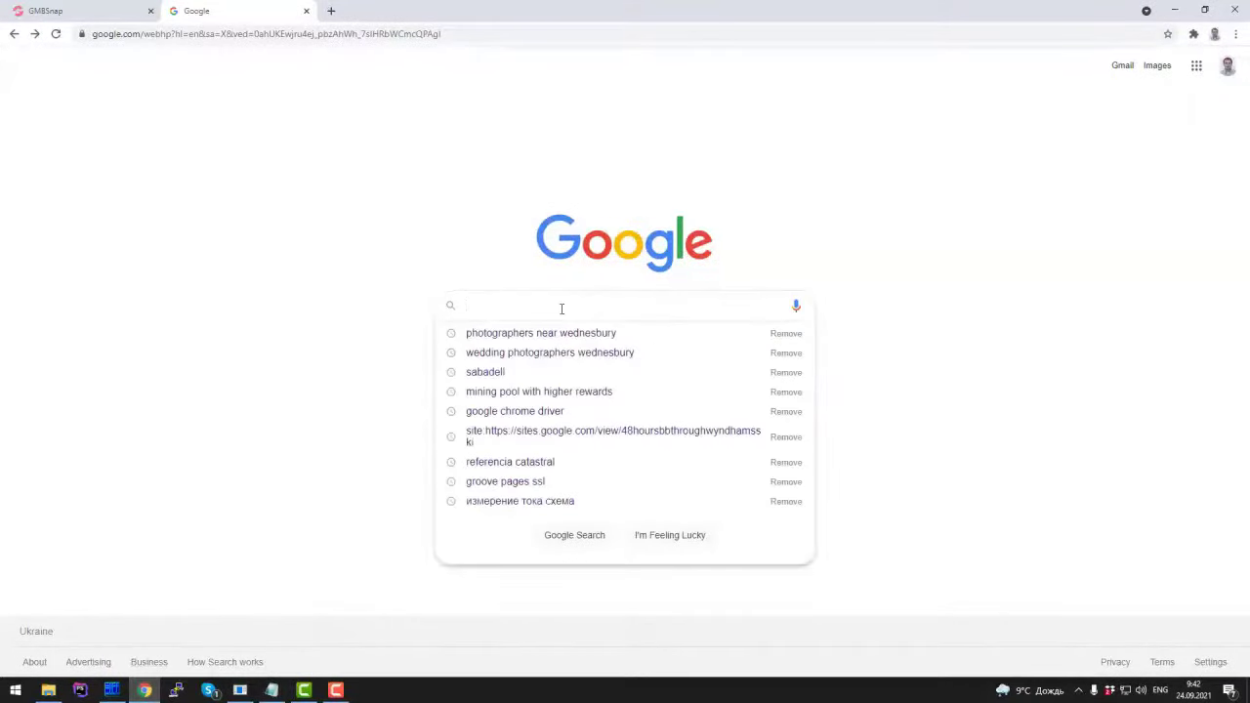
type("wedding photographers Wednesbury")
key("Return")
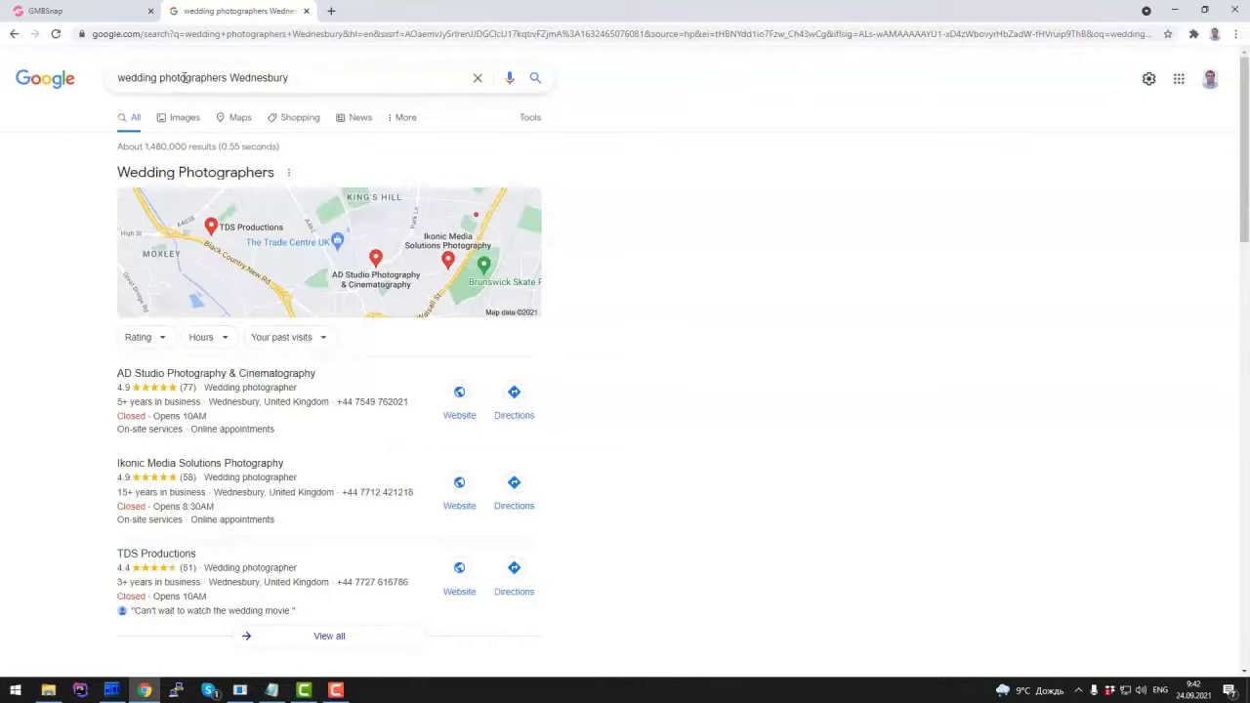
Refine the query to 'photographers Wednesbury', then 'photographers near Wednesbury', and search again.
double_click(137, 77)
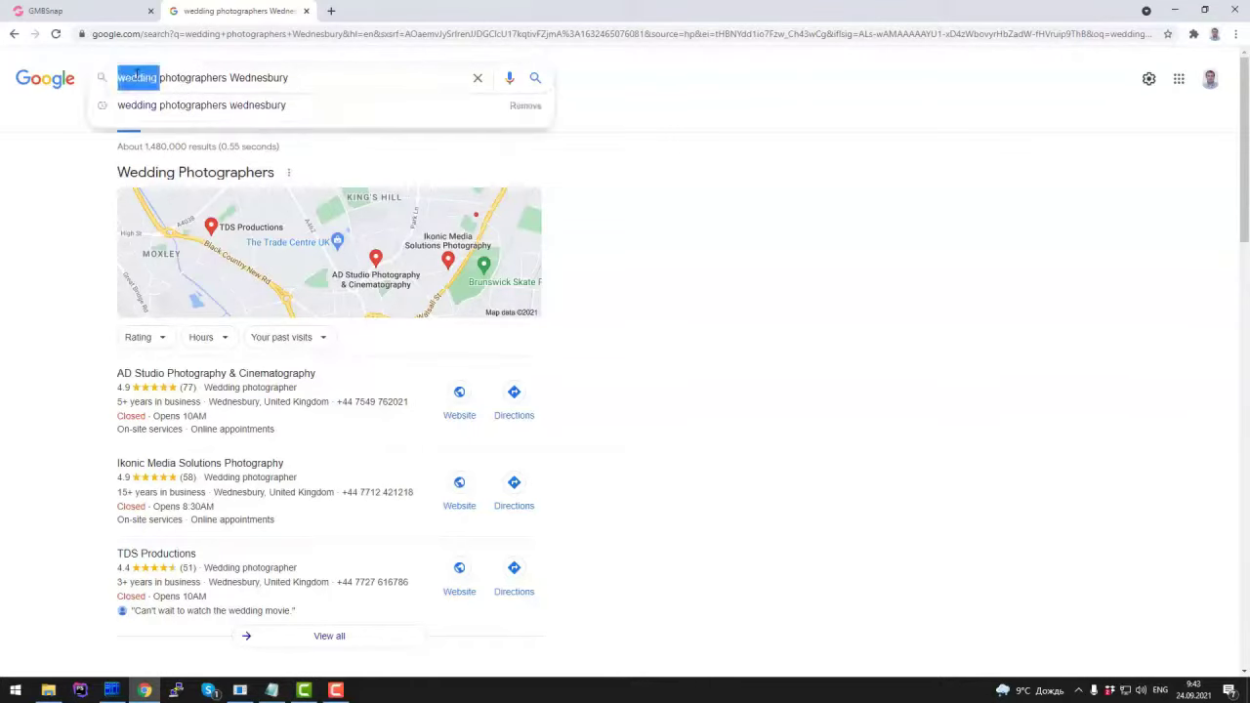
key("BackSpace")
key("Return")
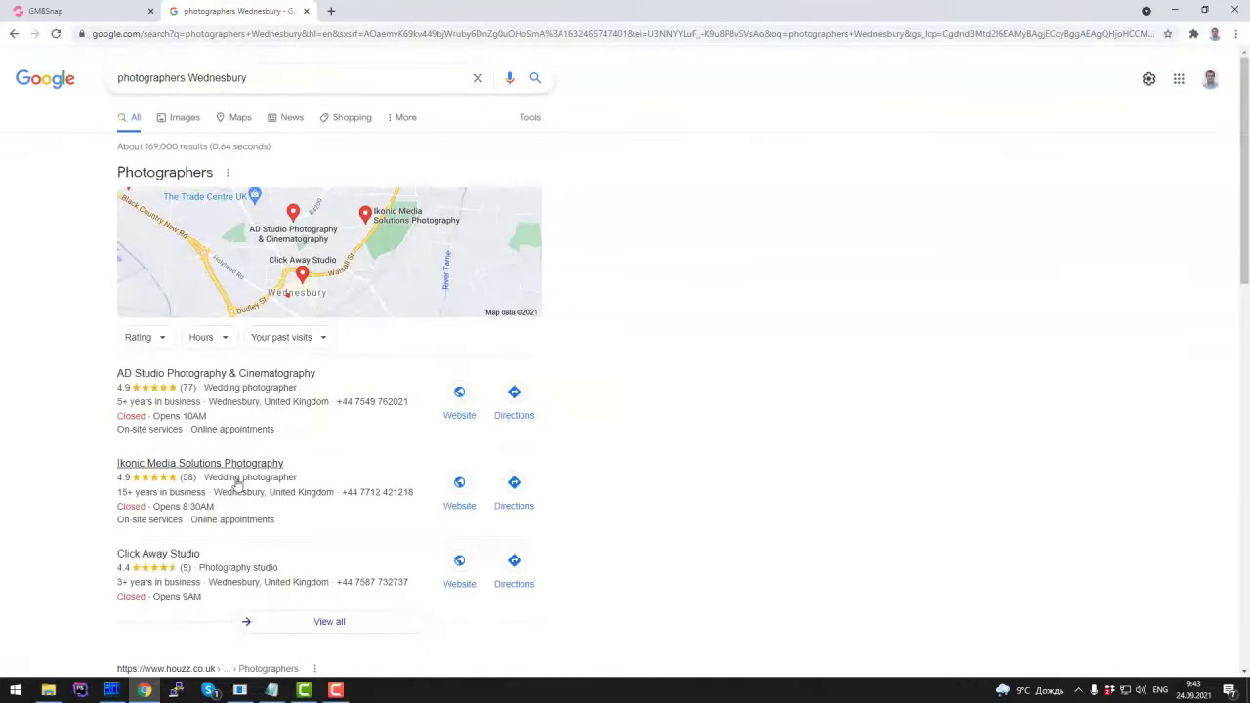
left_click(203, 78)
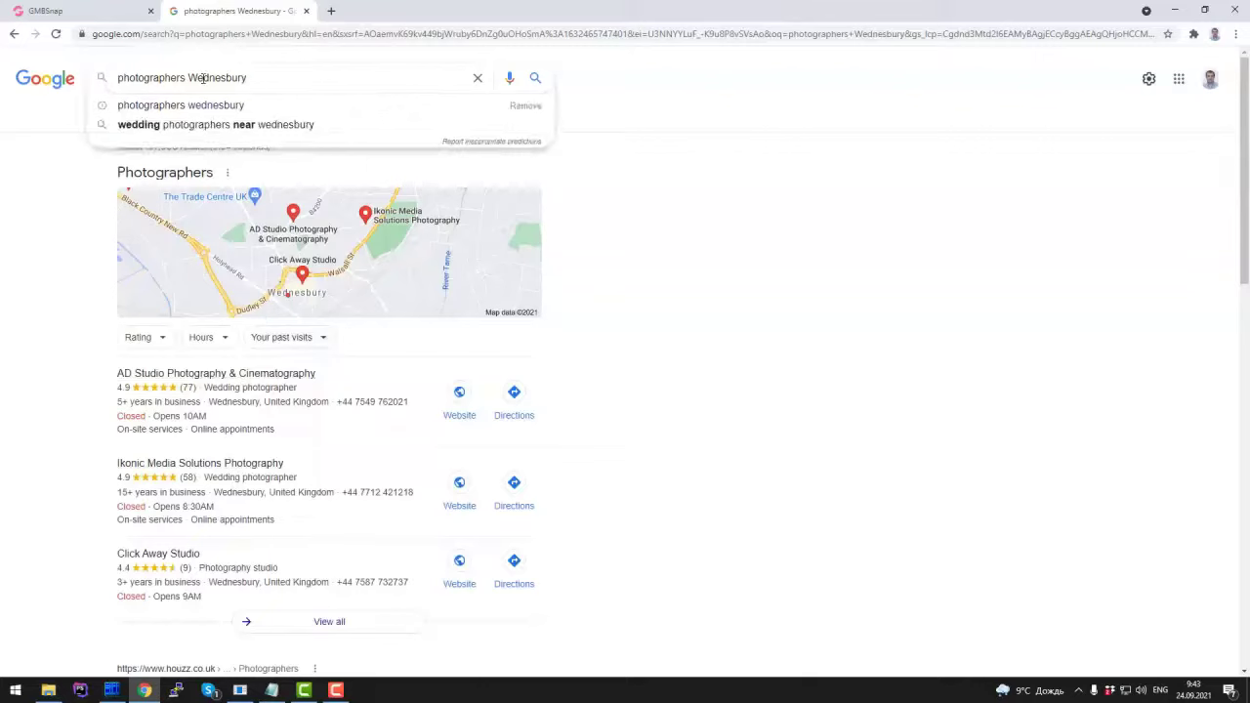
type("near")
key("Return")
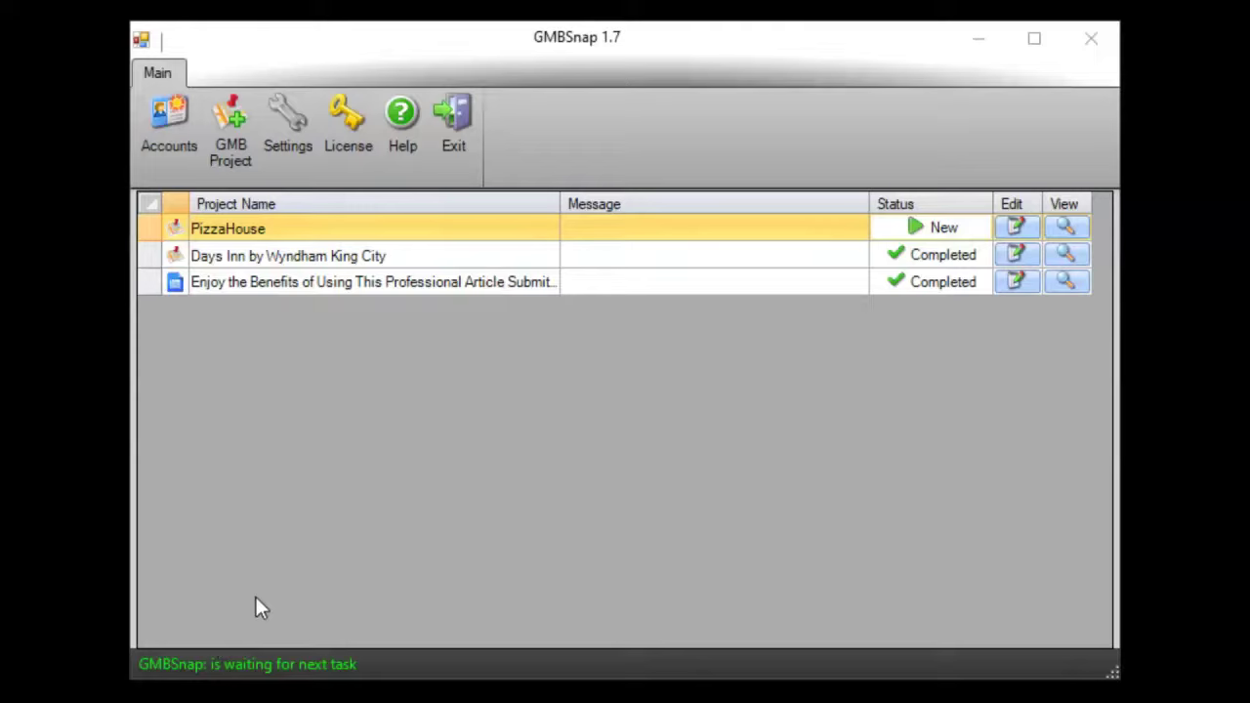
Create a GMB project by looking up Days Inn by Wyndham King City and choosing its listing.
left_click(231, 119)
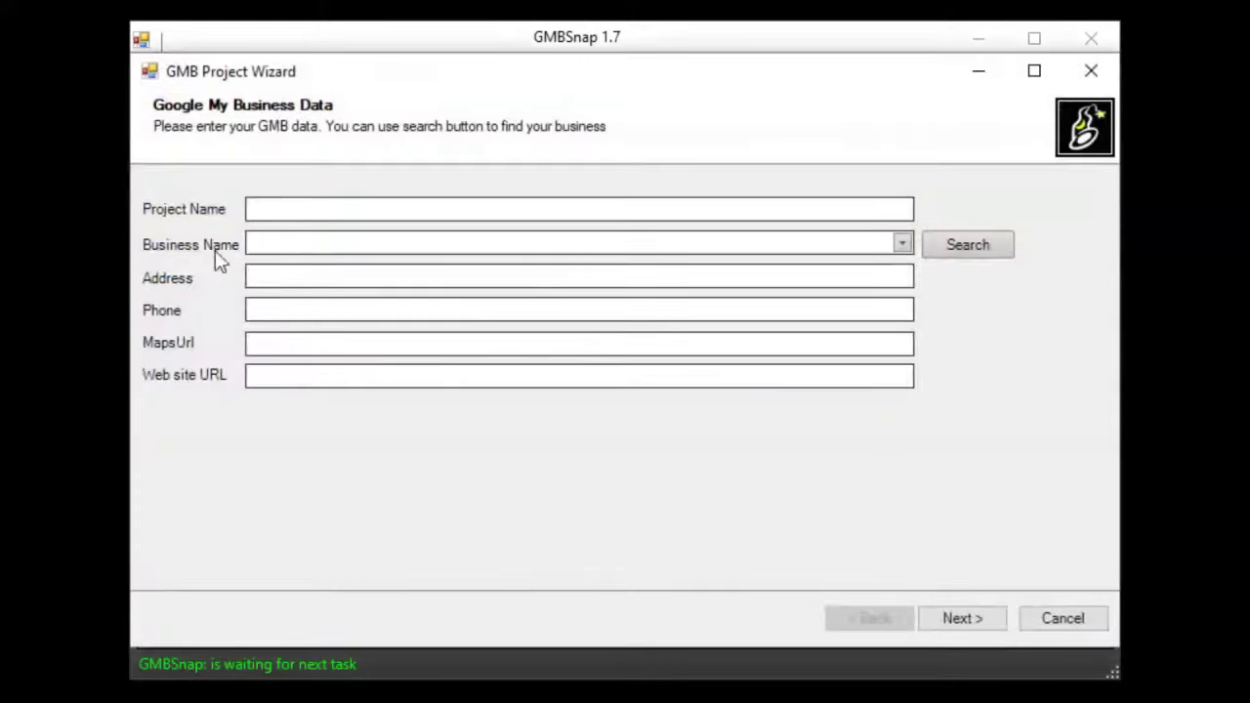
left_click(557, 240)
type("Days Inn by Wyndham King City")
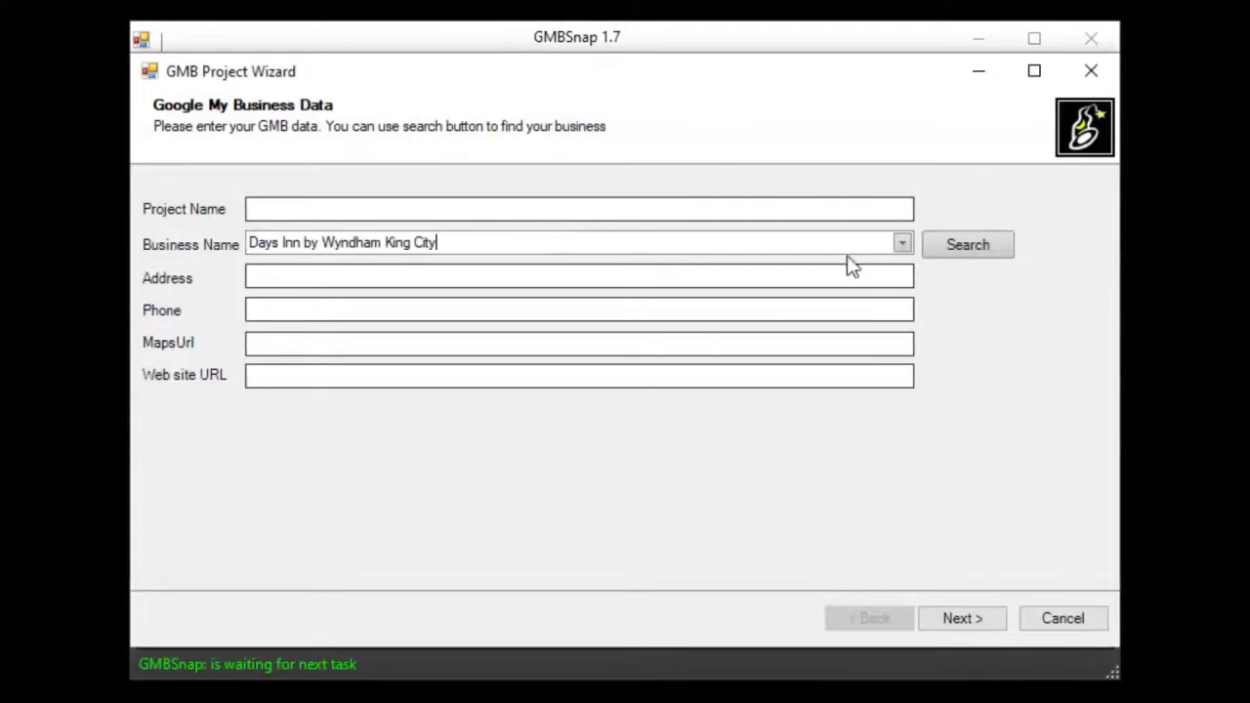
left_click(965, 245)
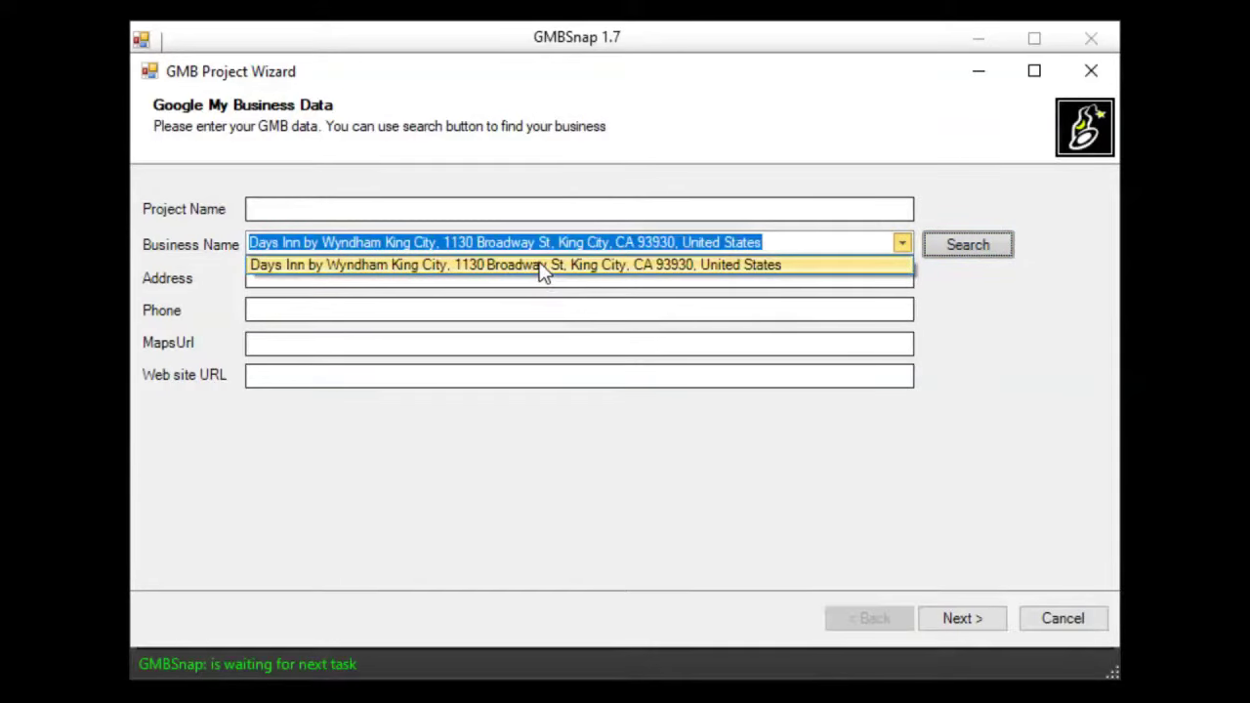
left_click(543, 269)
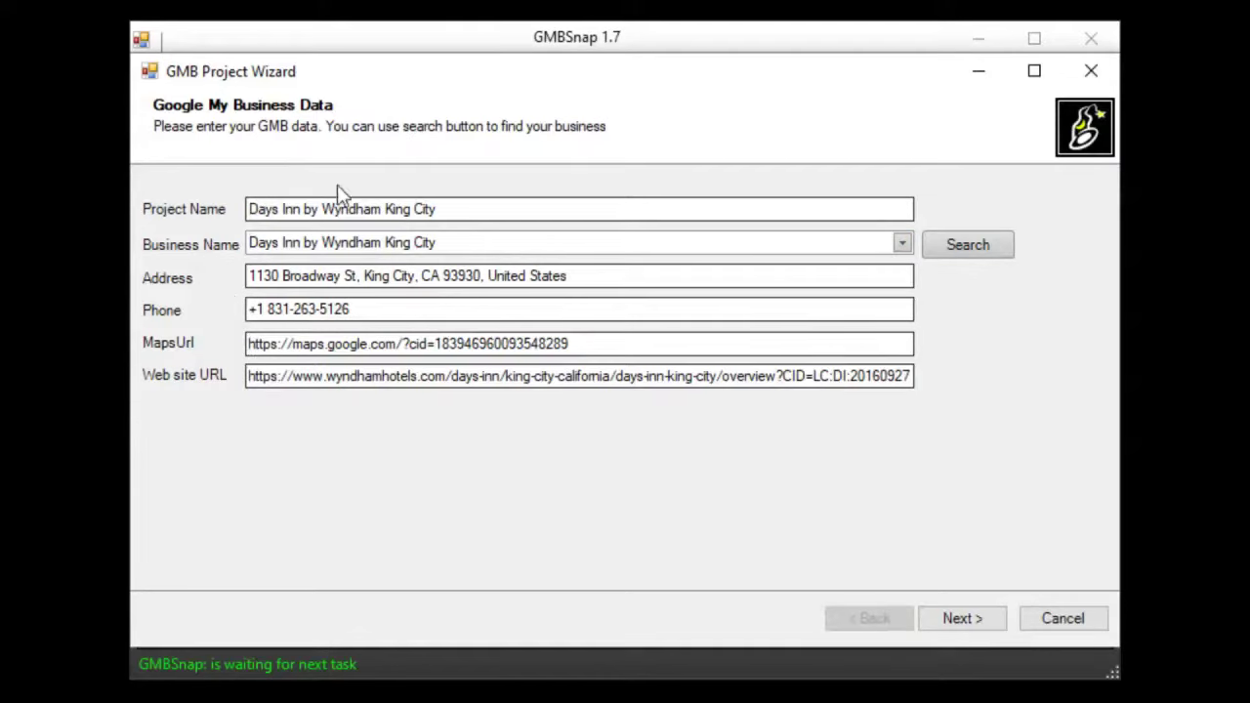
left_click(963, 621)
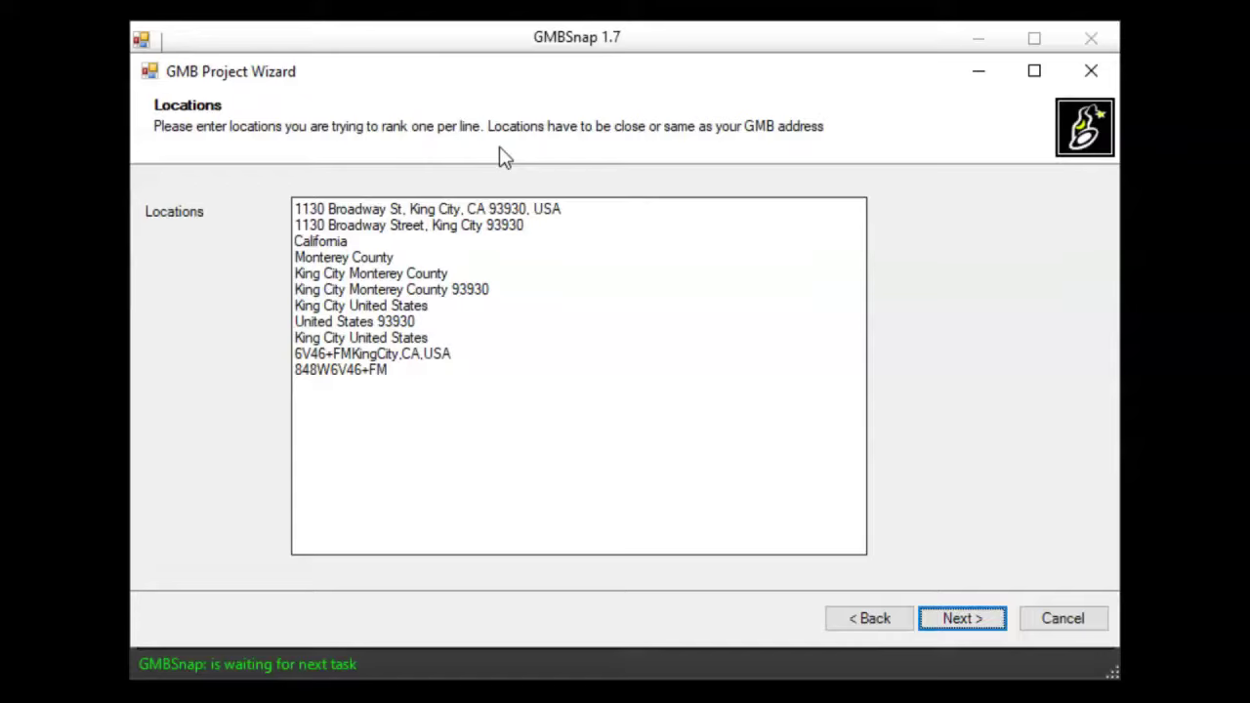
Accept the King City locations, paste five keywords, and add three YouTube and five hotel image links.
left_click(737, 452)
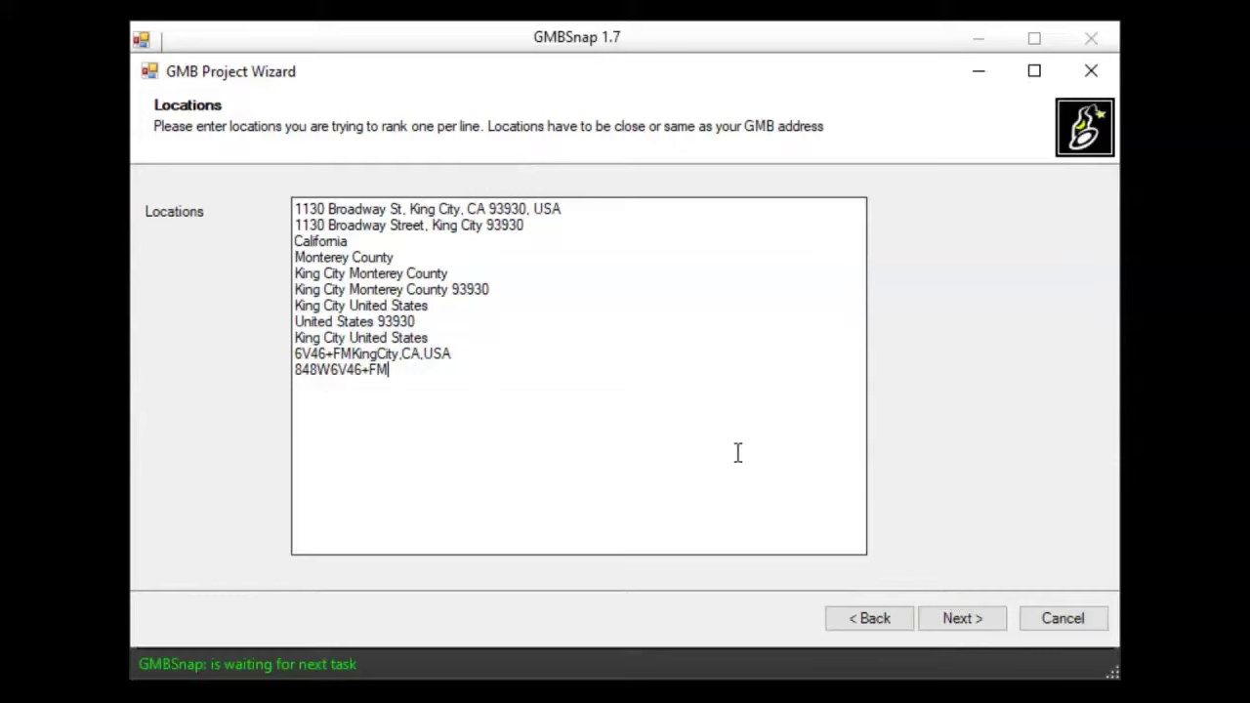
key("Return")
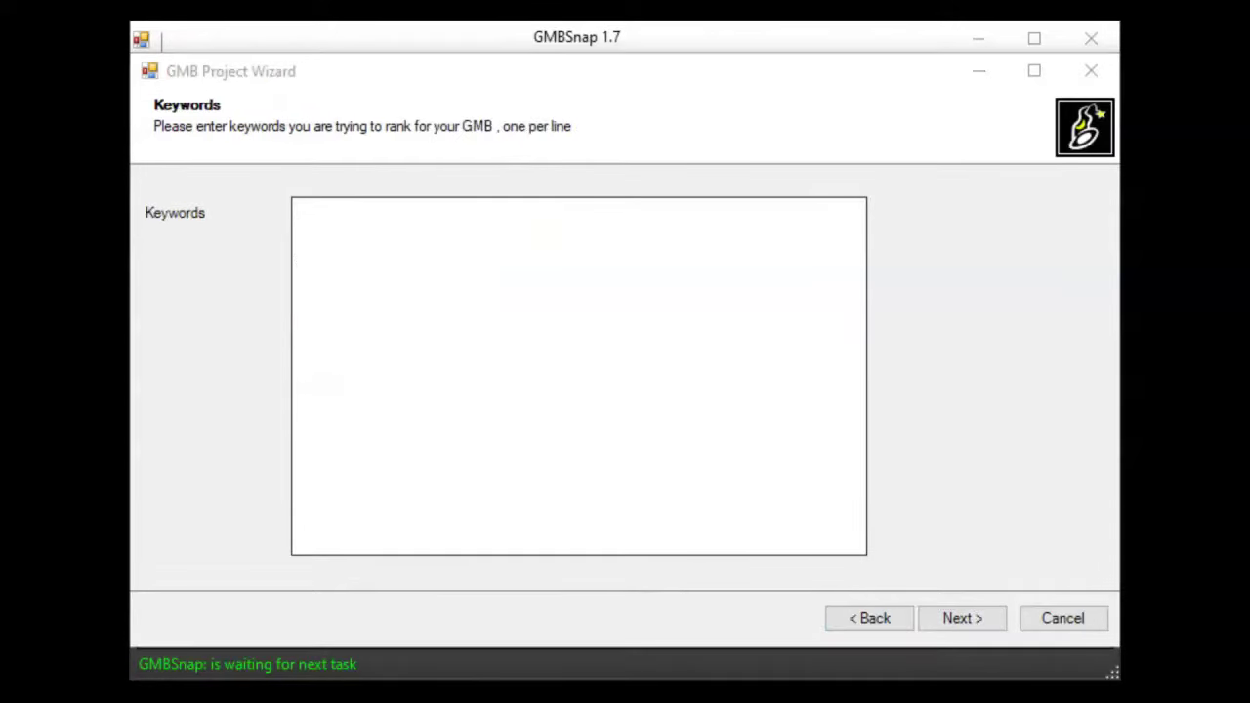
left_click(466, 241)
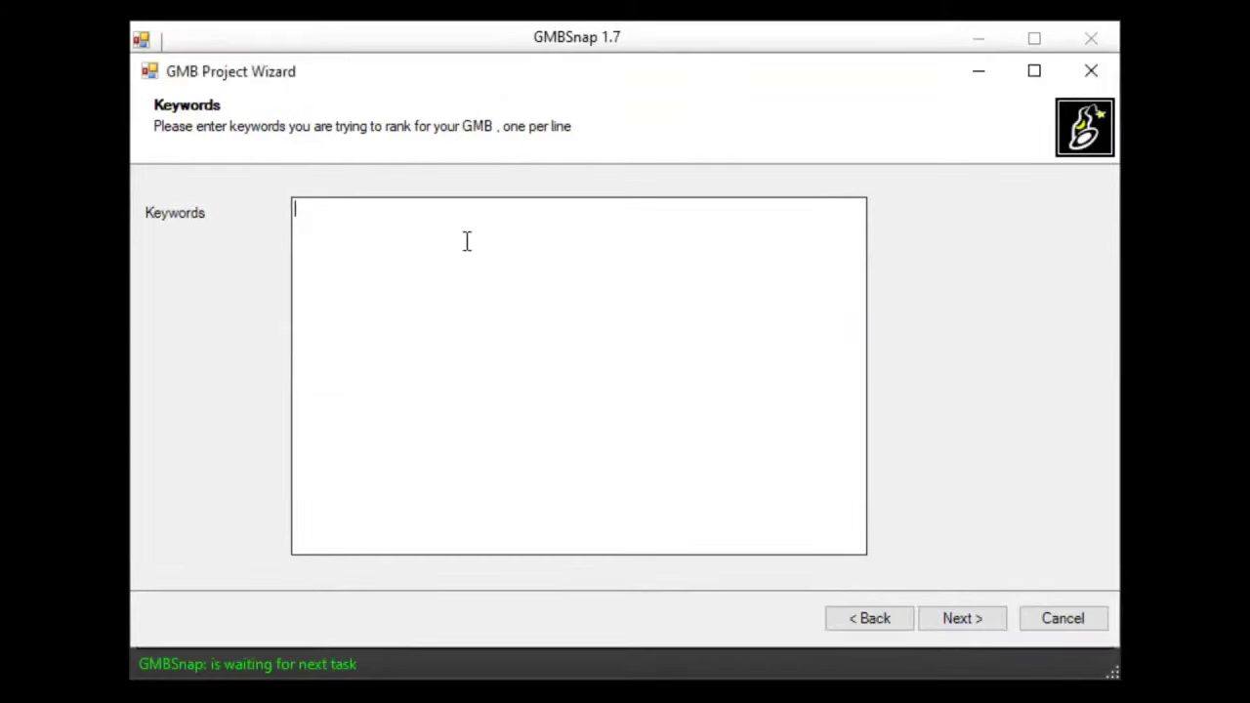
type("Fresh Amenities San Lorenzo Park Talus Caves Mission San Antonio de Padua Soledad Mission")
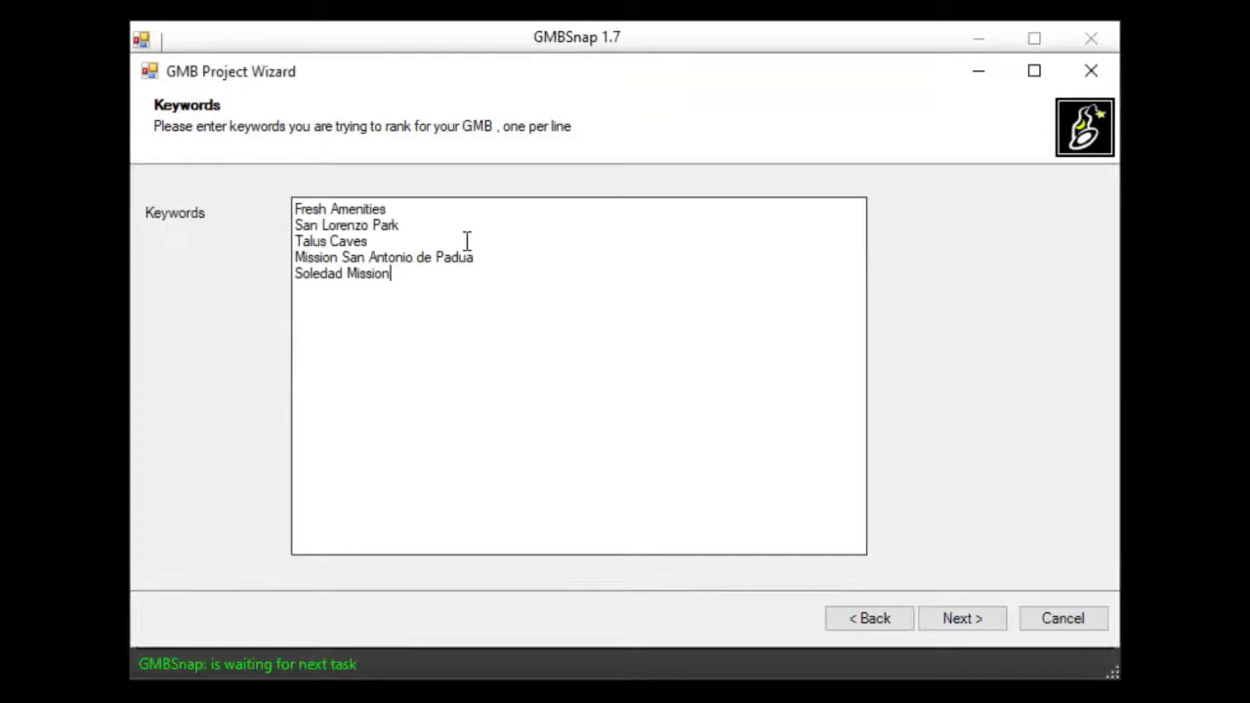
left_click(977, 623)
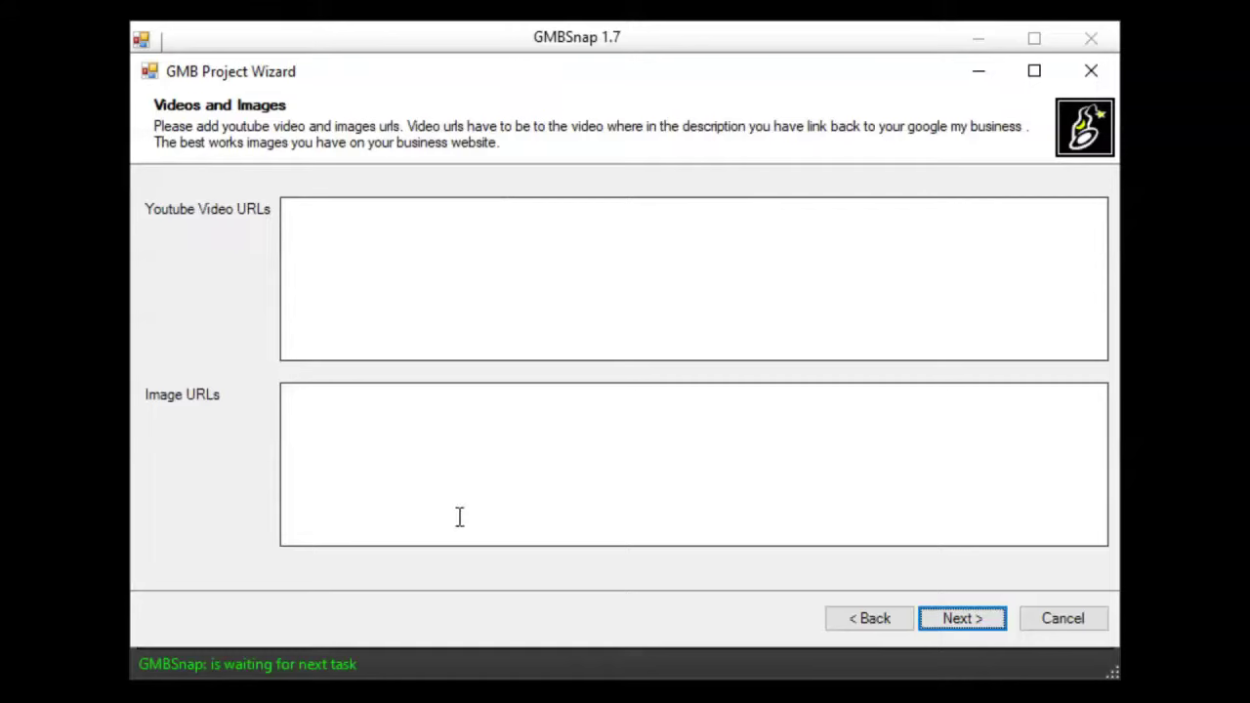
key("alt+Tab")
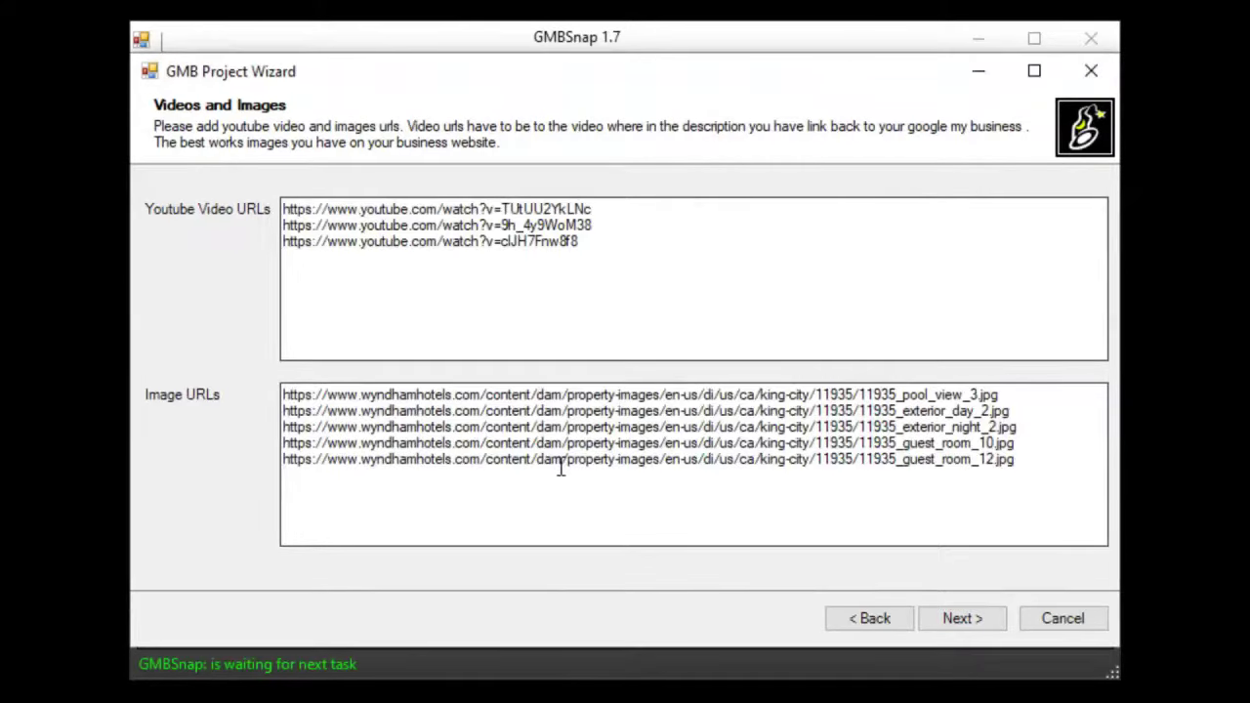
left_click(953, 617)
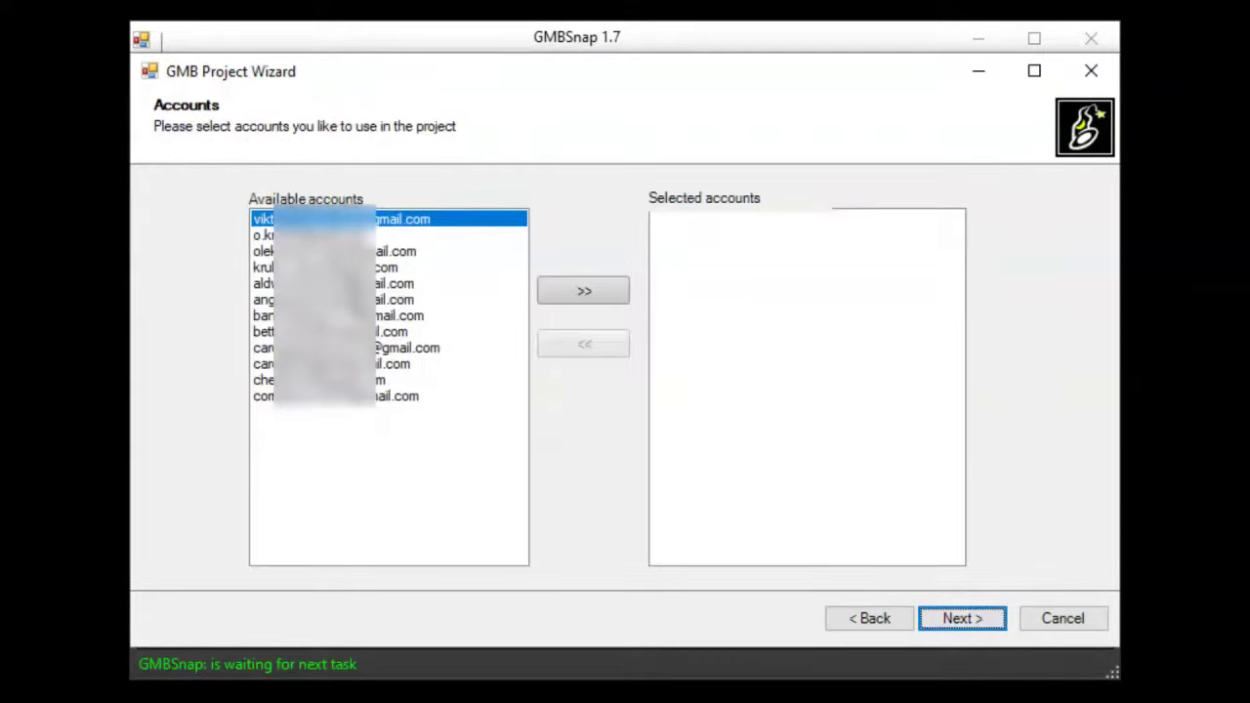
Paste a spintax hotel-review title and article body, then send the title to Magic Article Rewriter.
key("Return")
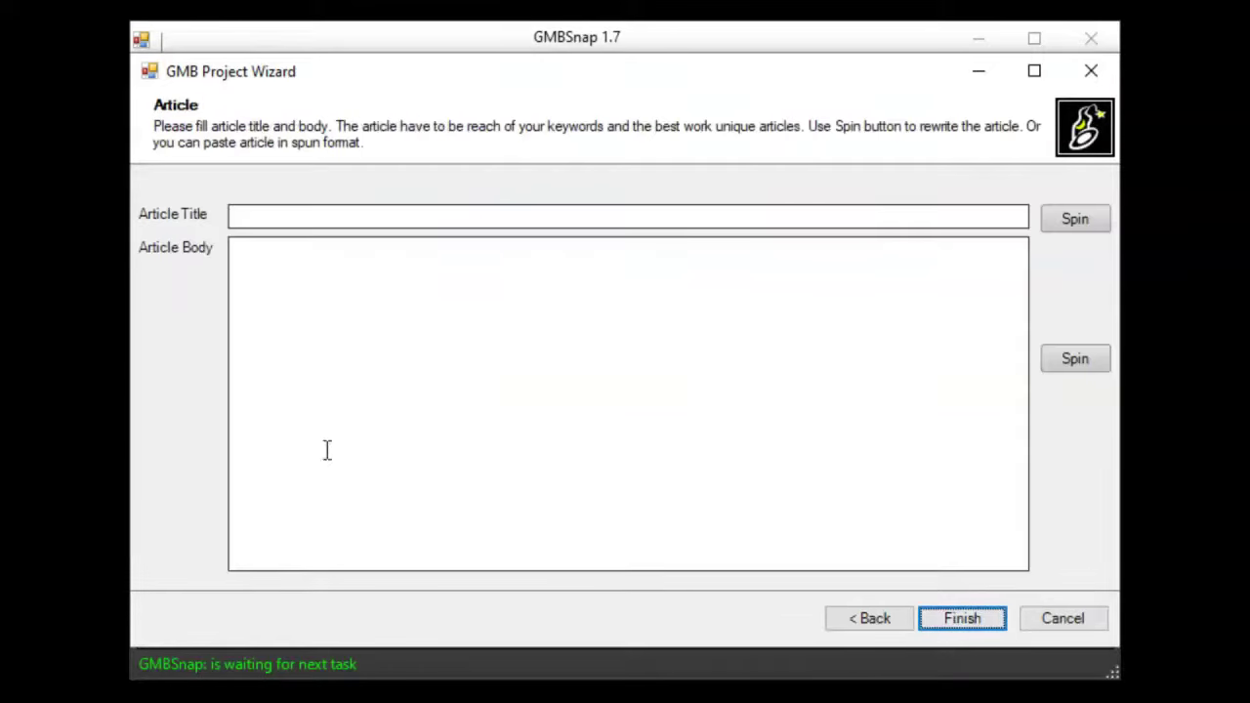
key("alt+Tab")
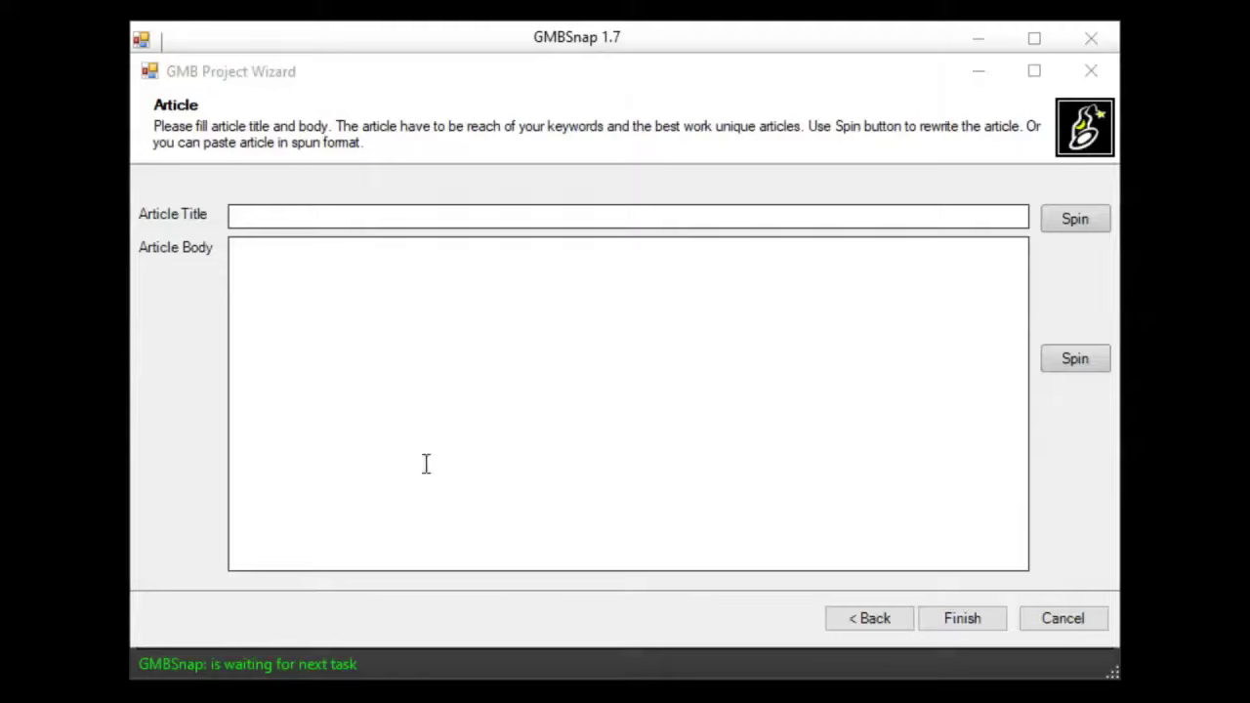
left_click(372, 215)
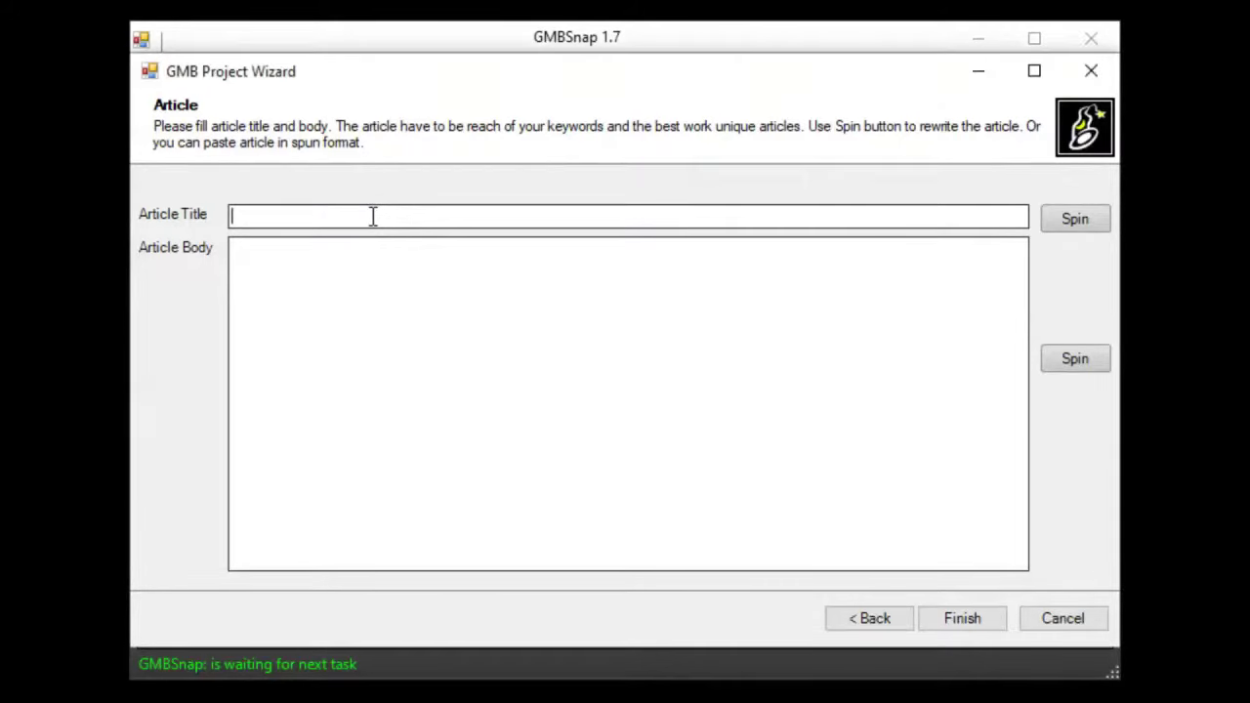
type("https://www.wyndhamhotels.com/content/dam/property-images/en-us/di/us/ca/king-city/11935/11935_pool_view_3.jpg")
left_click(428, 344)
key("ctrl+v")
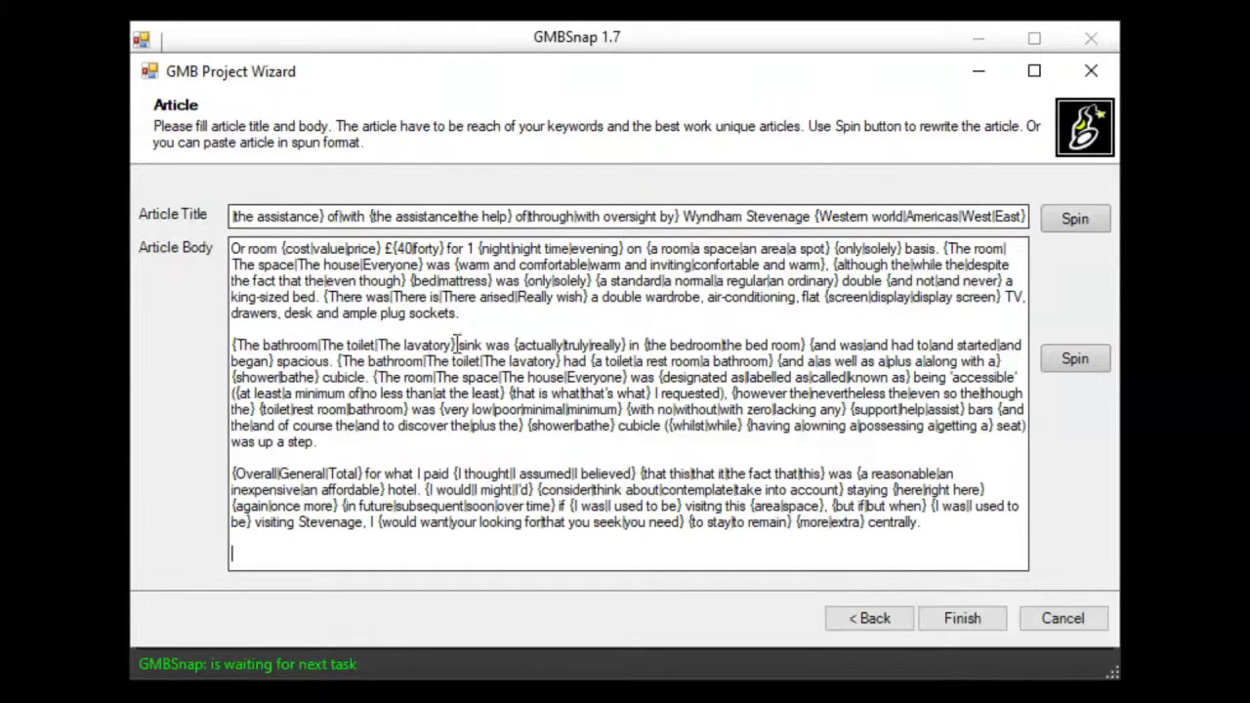
left_click(1073, 226)
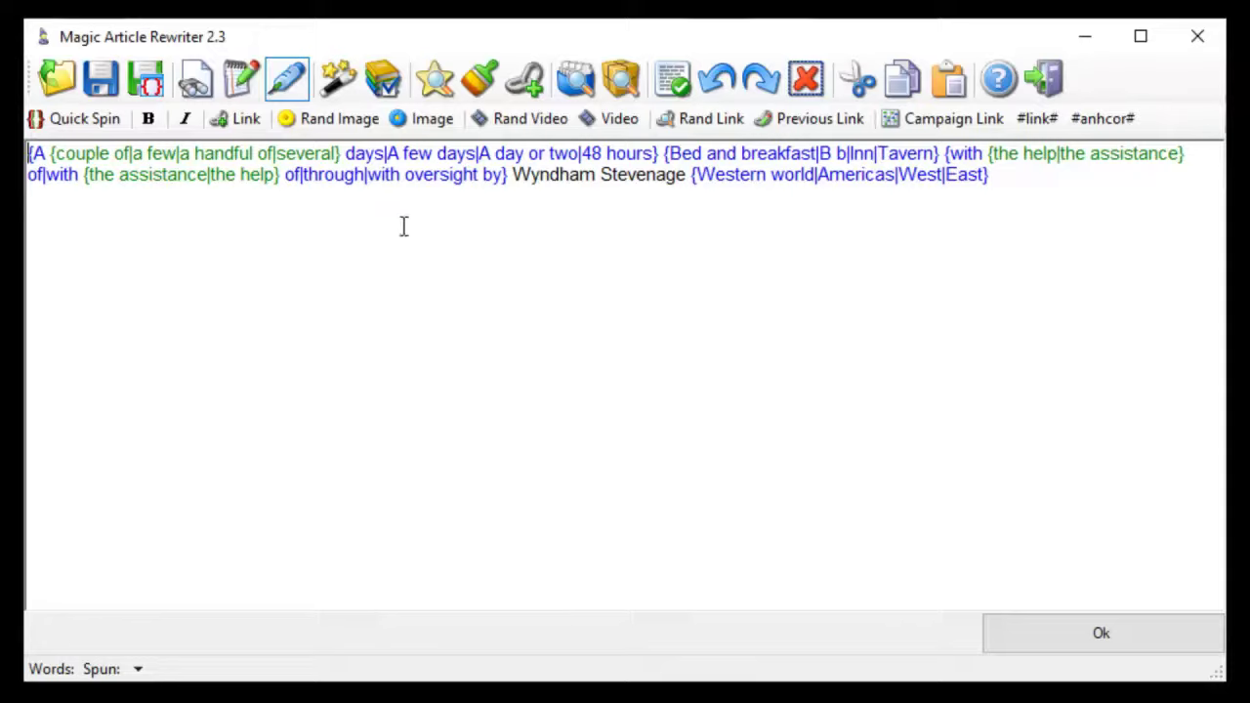
Apply Magic synonyms to the Days Inn article title and return it to GMBSnap.
left_click(436, 86)
key("Return")
double_click(525, 181)
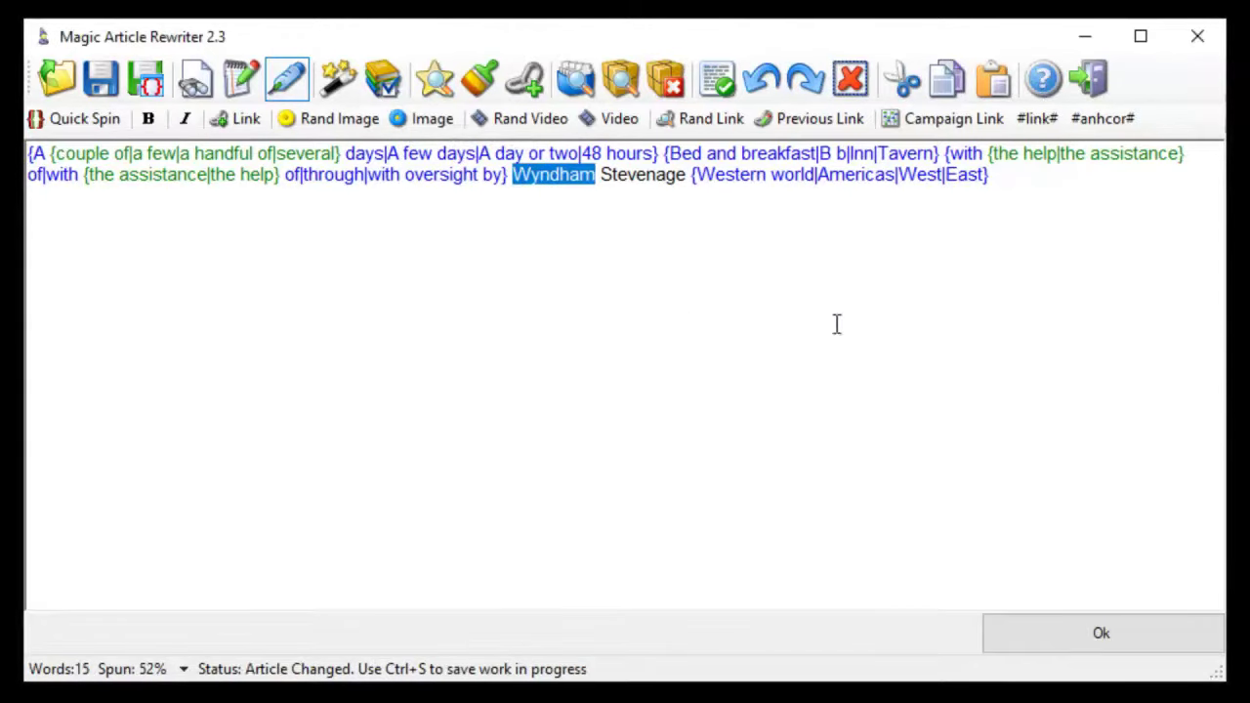
left_click(1087, 642)
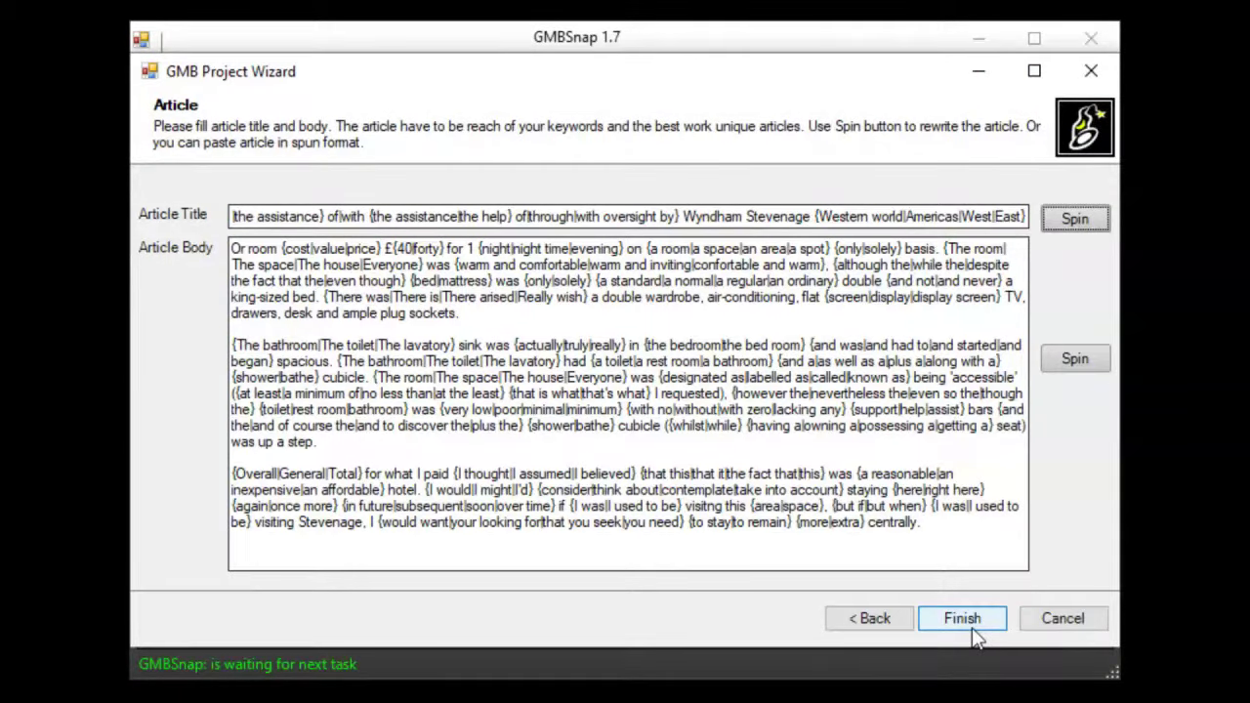
Save the Days Inn project, enable Debug Mode in Settings, and start the project.
left_click(962, 625)
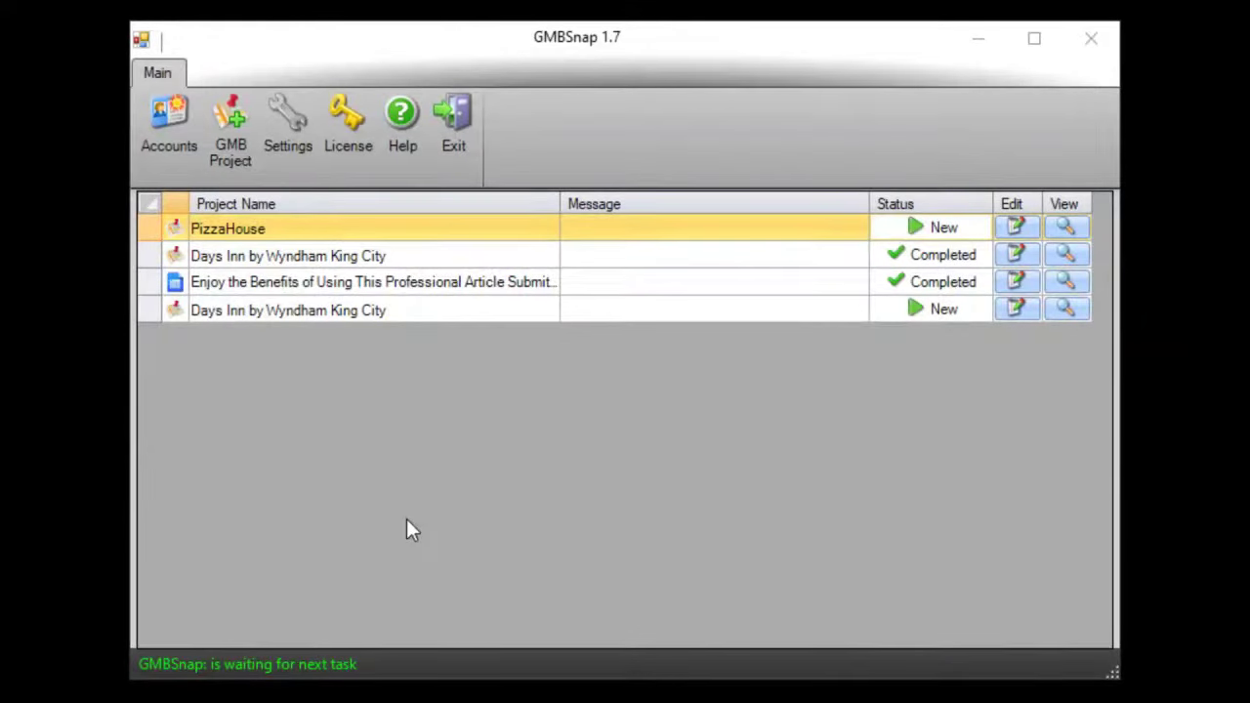
left_click(283, 127)
left_click(507, 411)
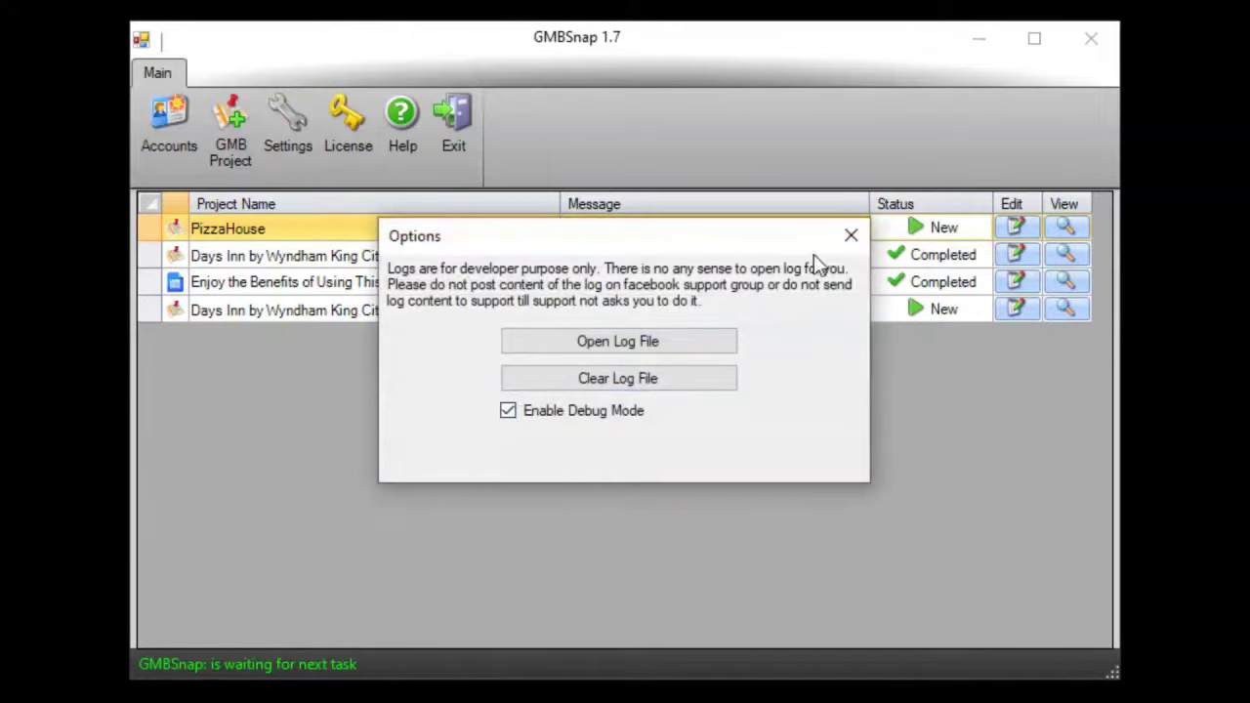
left_click(851, 235)
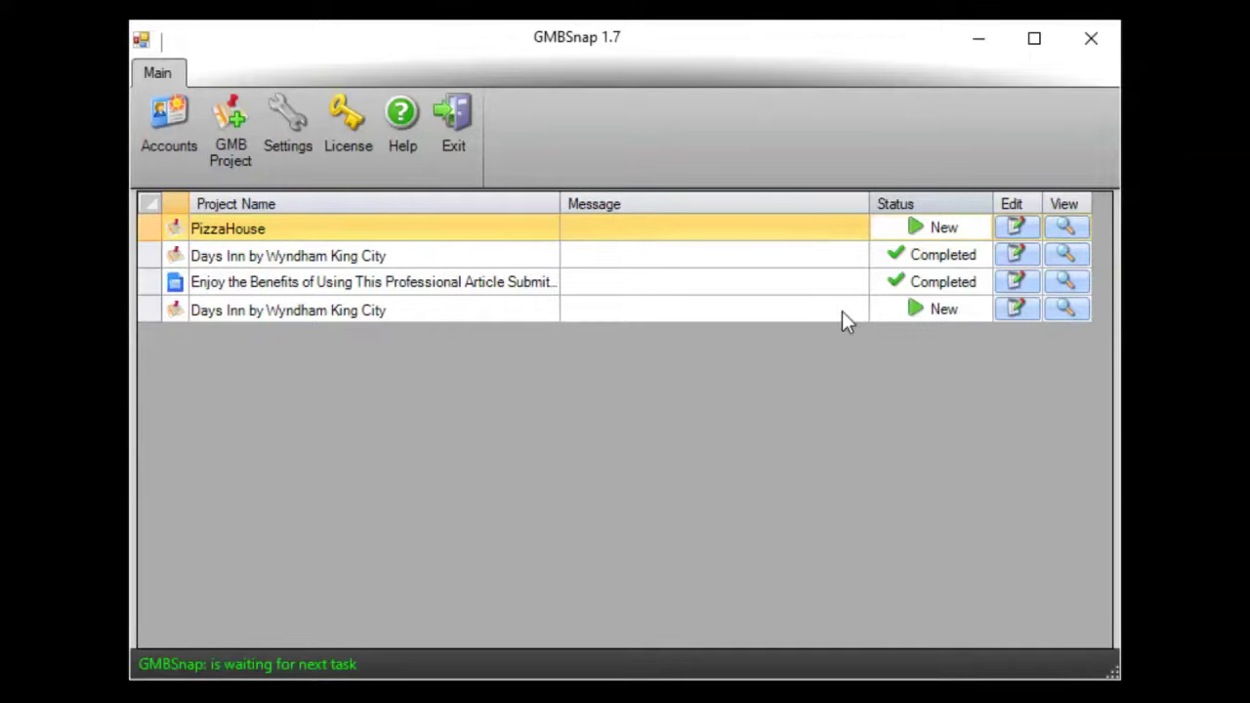
left_click(943, 312)
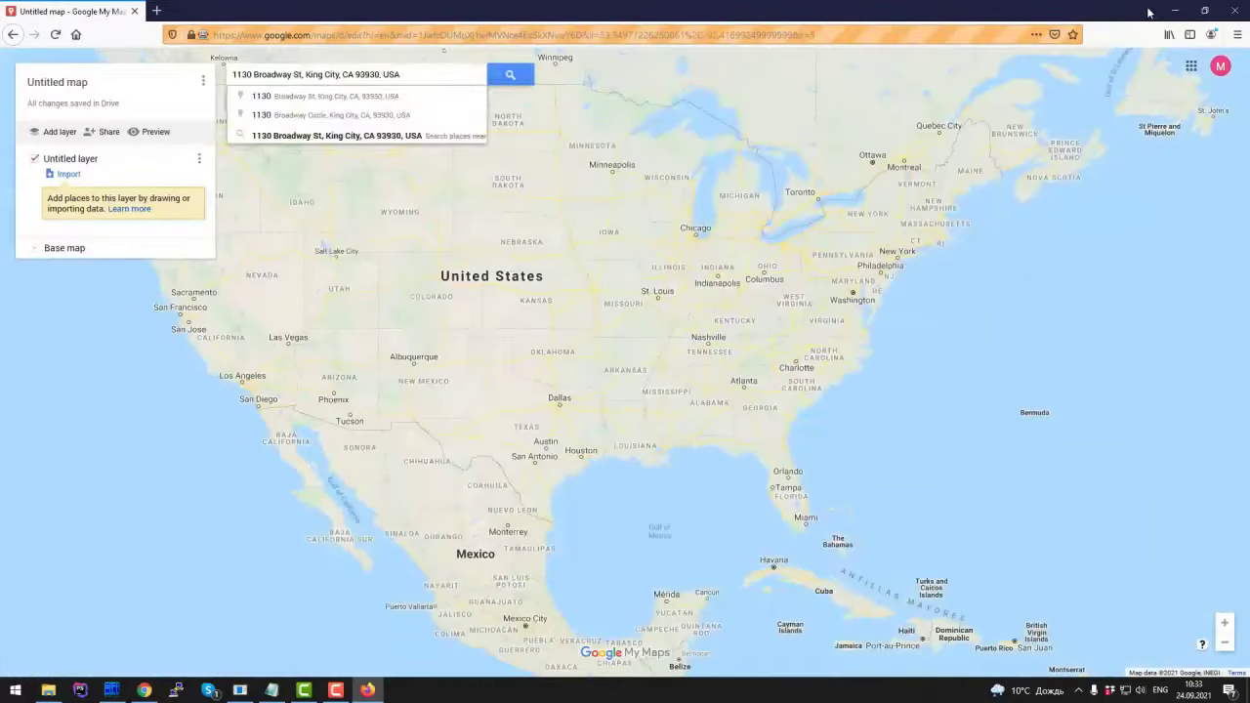
Give the first Days Inn placemark the YouTube video, citation article and hotel pool image.
key("Return")
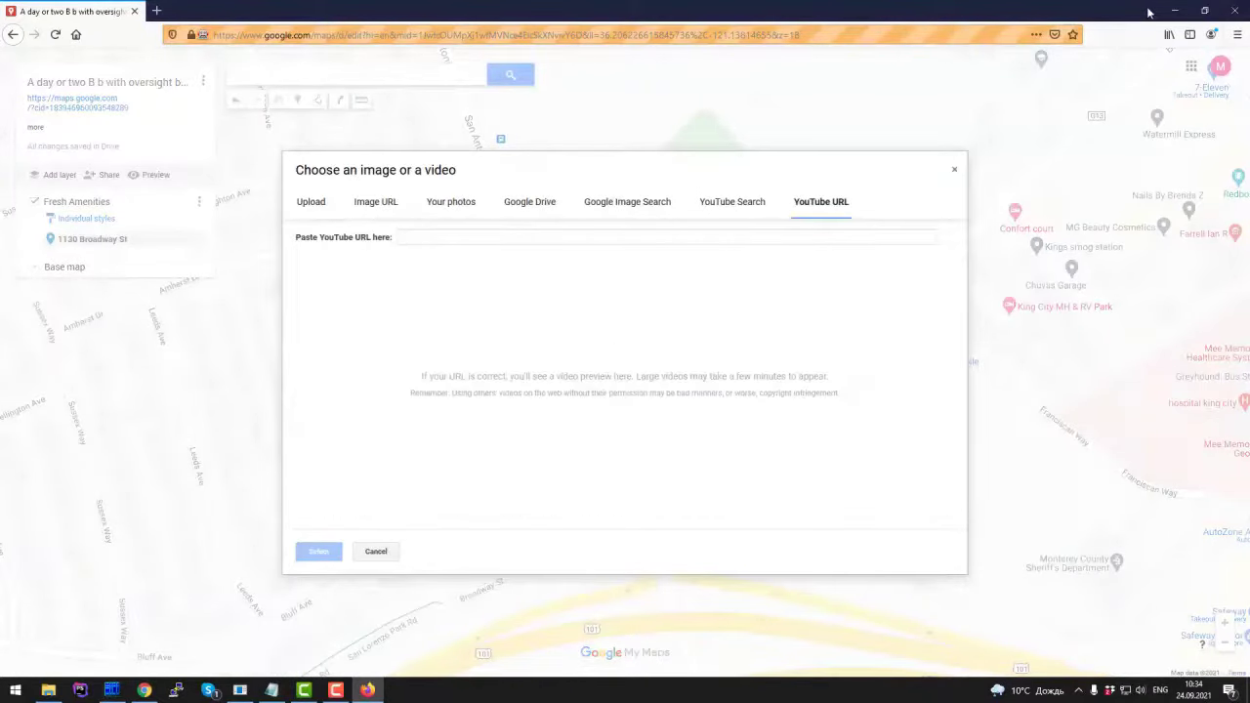
type("https://www.youtube.com/watch?v=TUtUU2YkLNc")
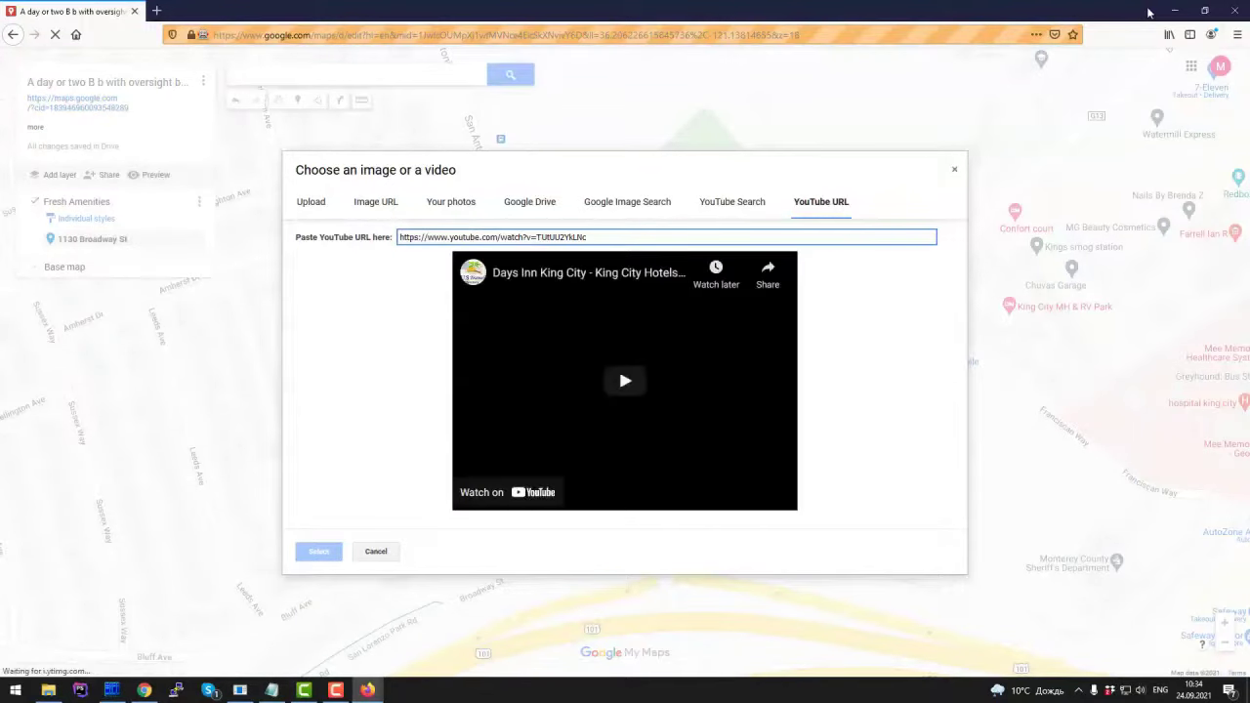
key("Return")
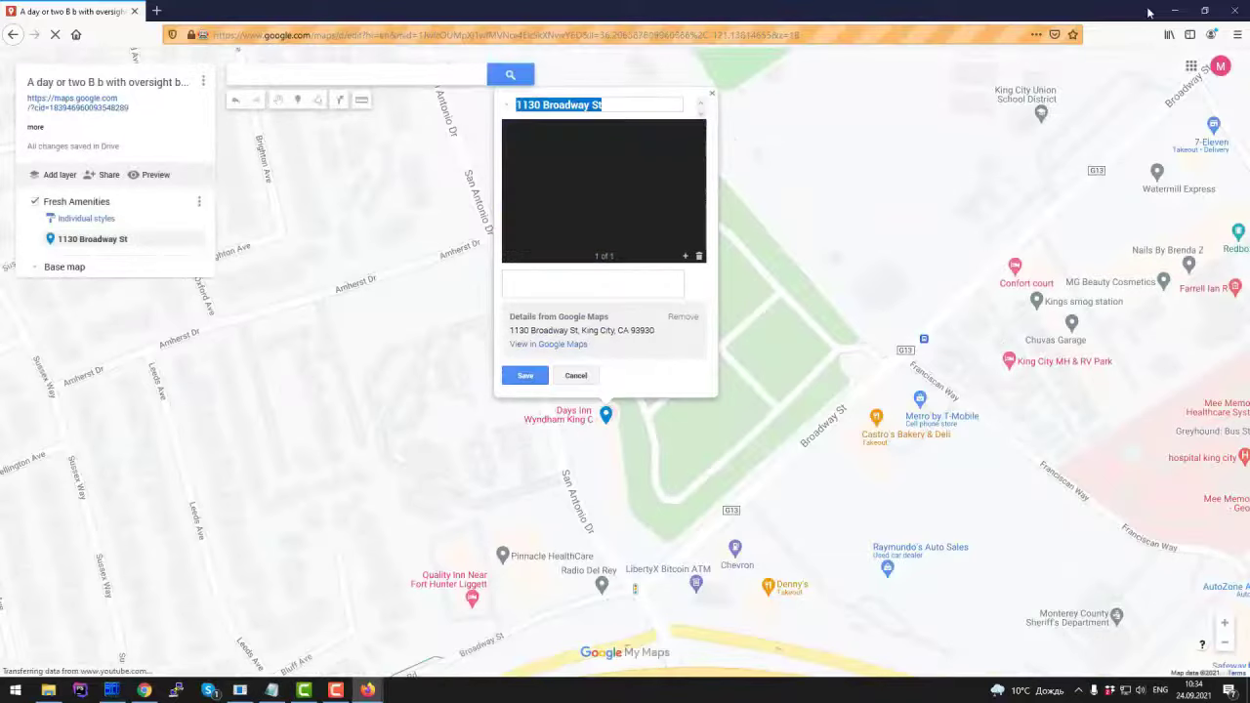
key("Tab")
key("ctrl+v")
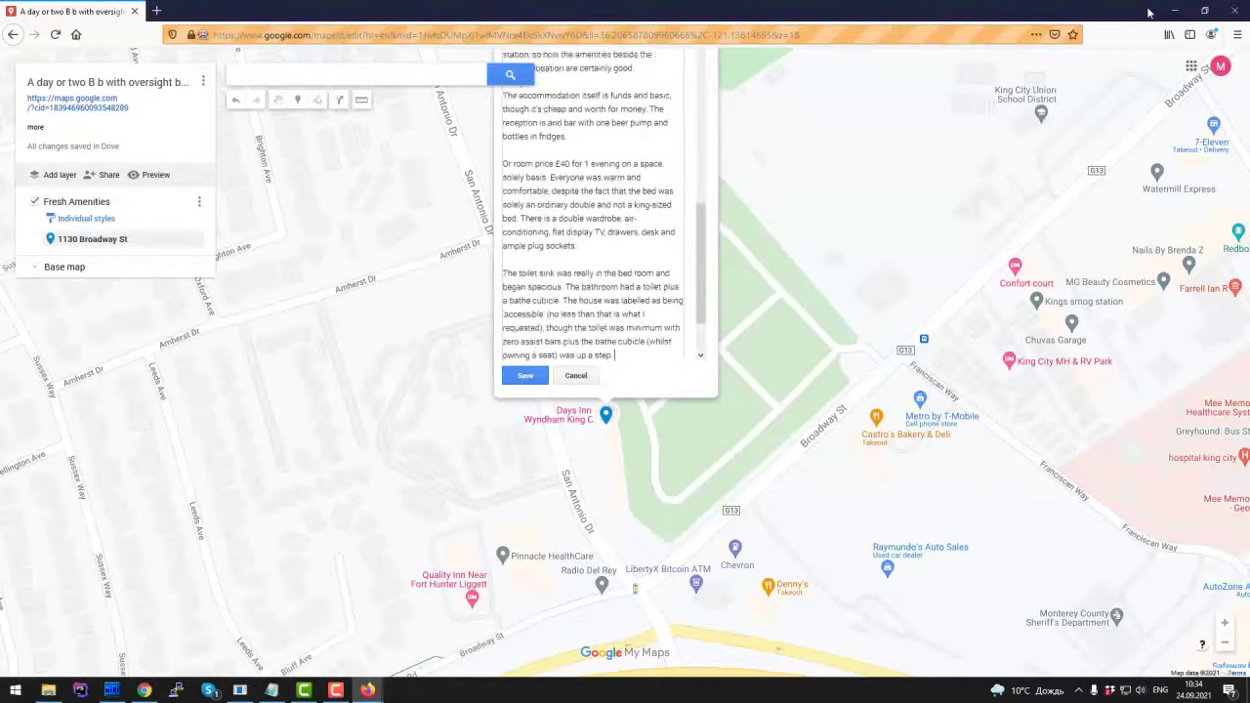
key("ctrl+Return")
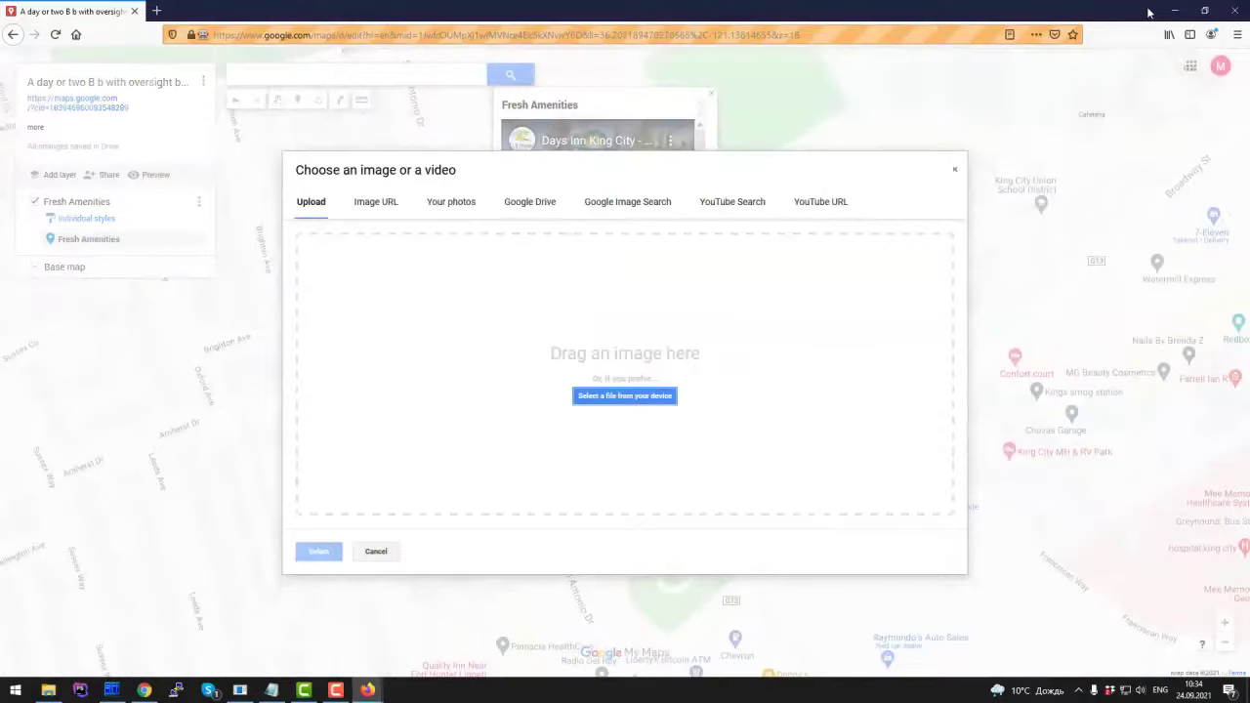
key("Right")
type("https://www.wyndhamhotels.com/content/dam/property-images/en-us/di/us/ca/king-city/11935/11935_pool_view_3.jpg")
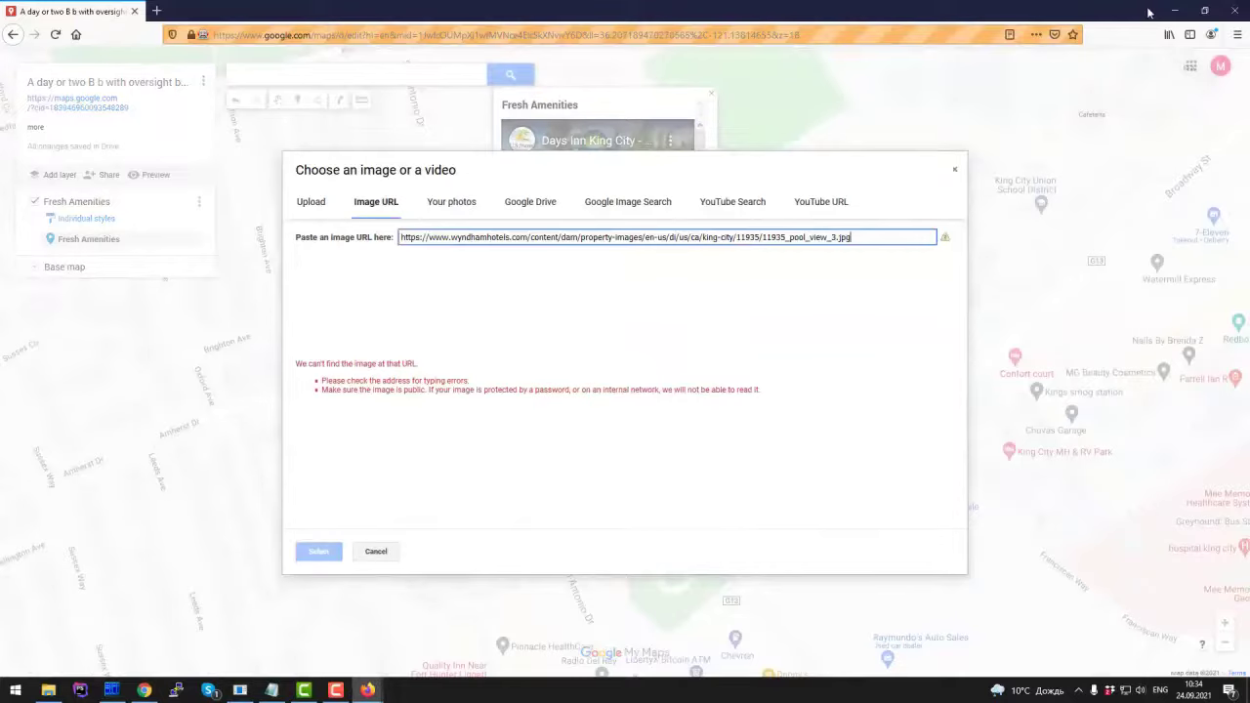
key("Return")
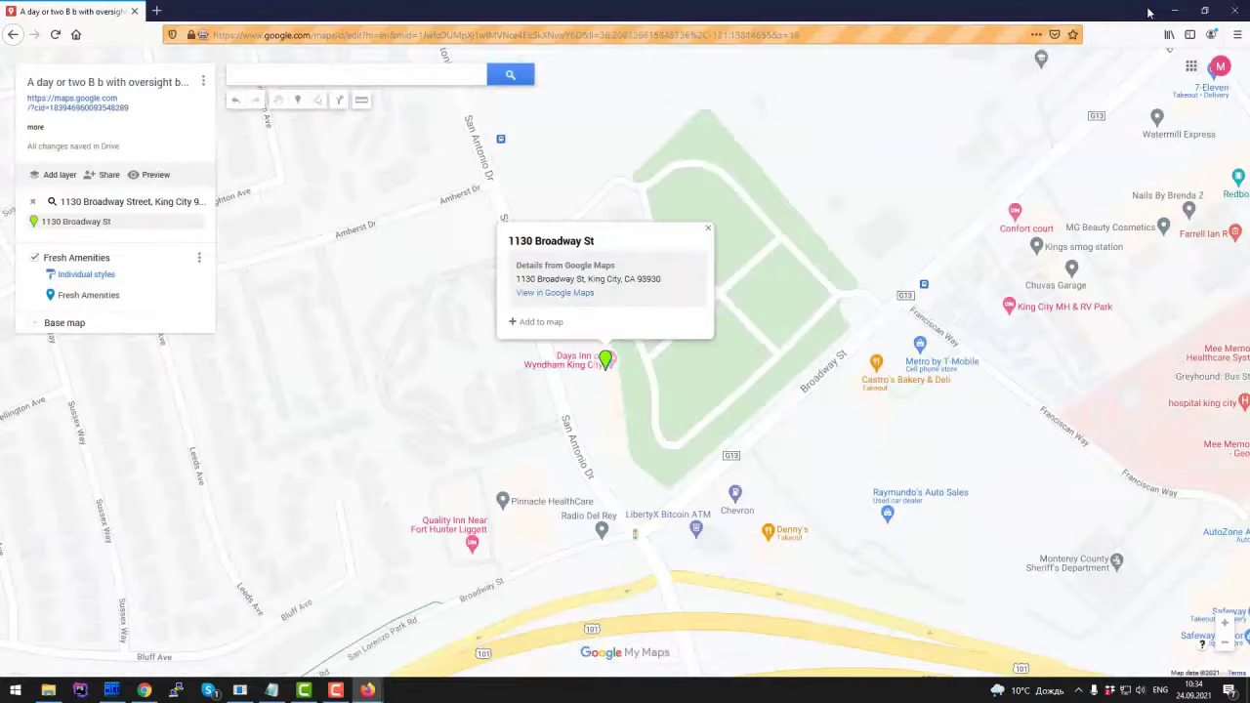
Add a 1130 Broadway St placemark named San Lorenzo Park with video, article and exterior image.
key("Return")
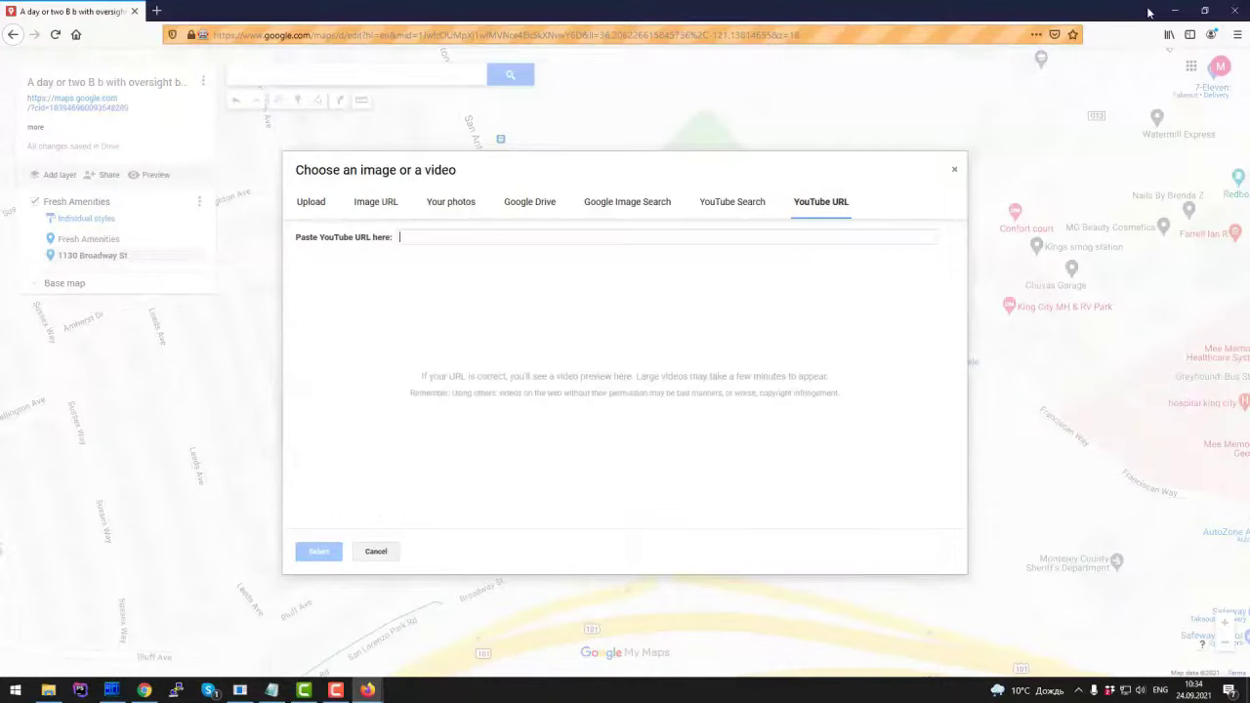
key("ctrl+v")
key("Return")
key("Return")
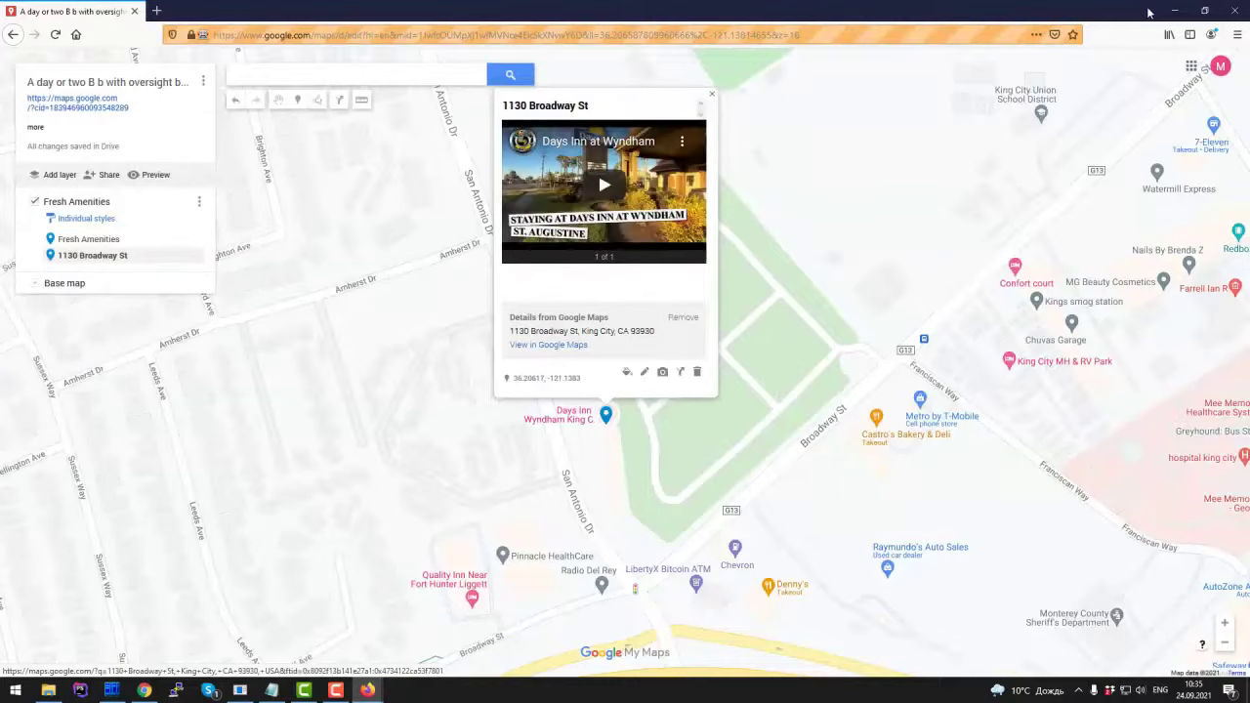
key("Return")
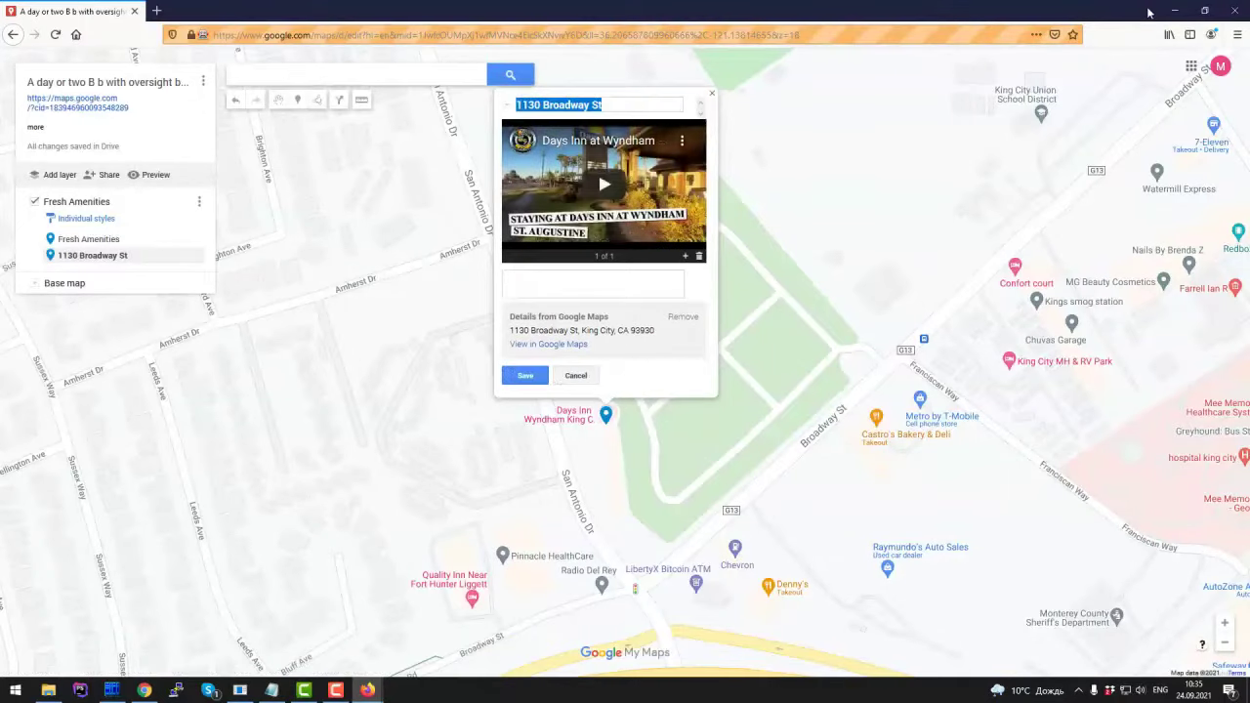
key("ctrl+v")
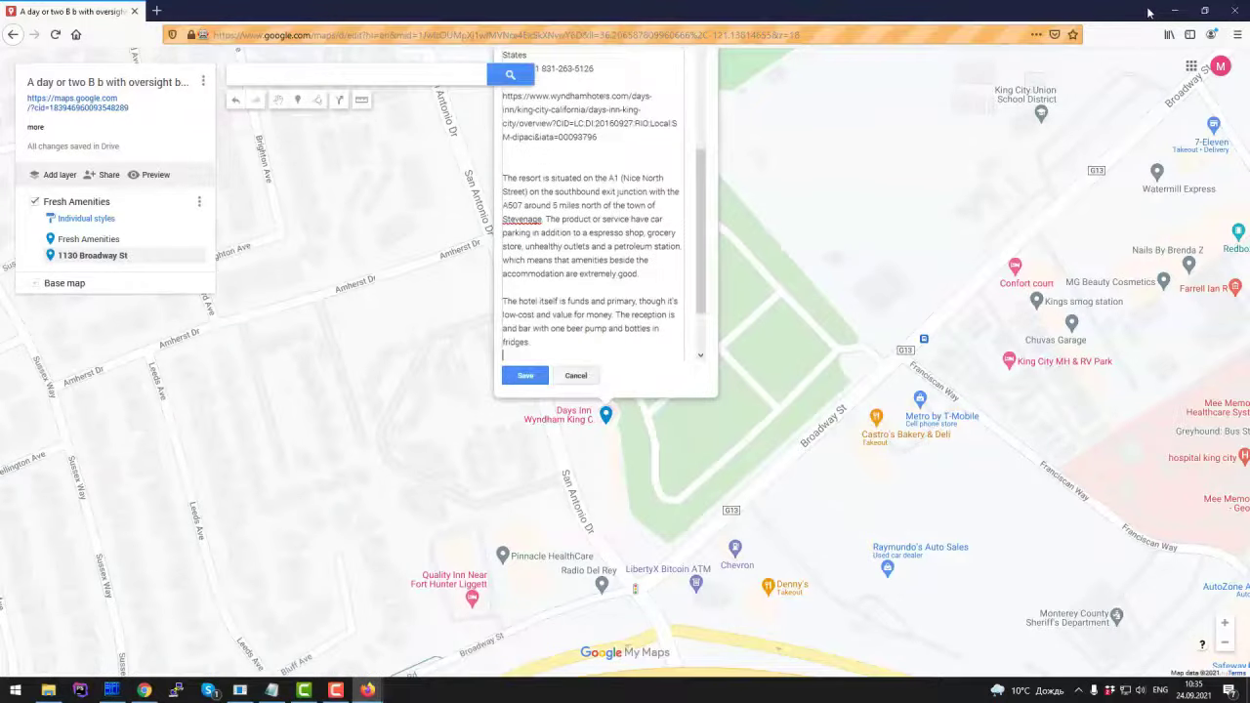
mouse_move(366, 690)
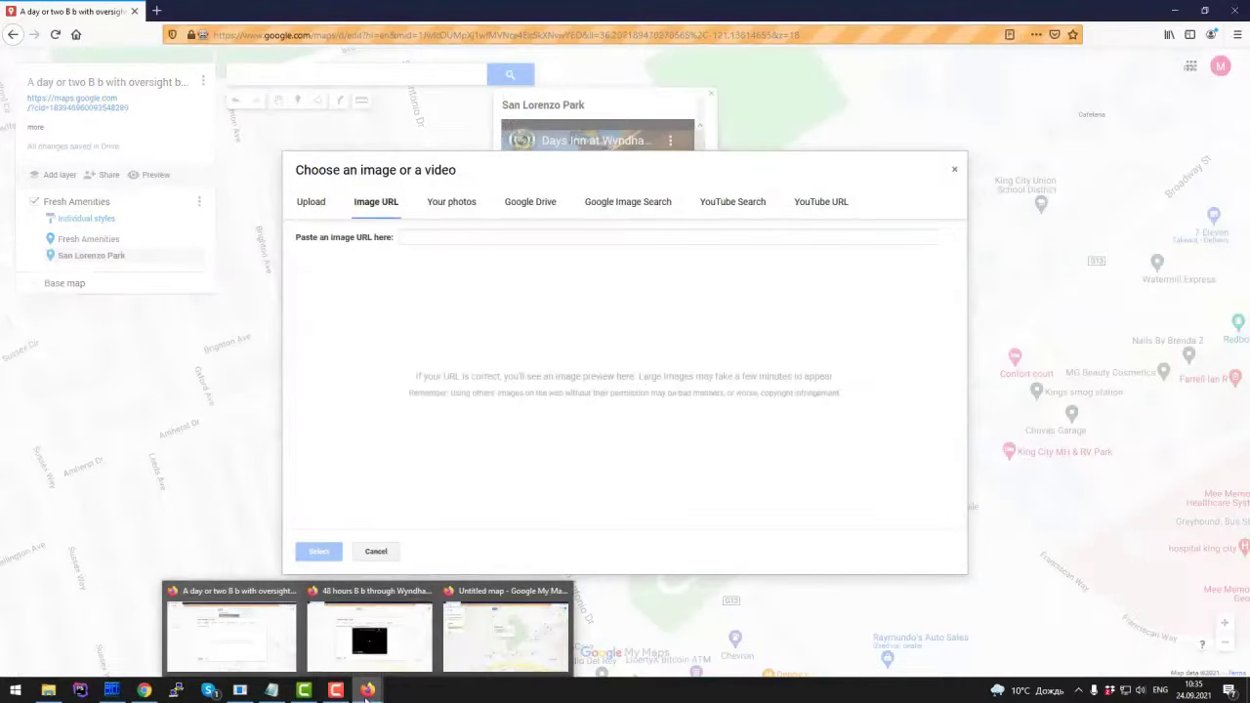
type("https://www.wyndhamhotels.com/content/dam/property-images/en-us/di/us/ca/king-city/11935/11935_exterior_day_2.jpg")
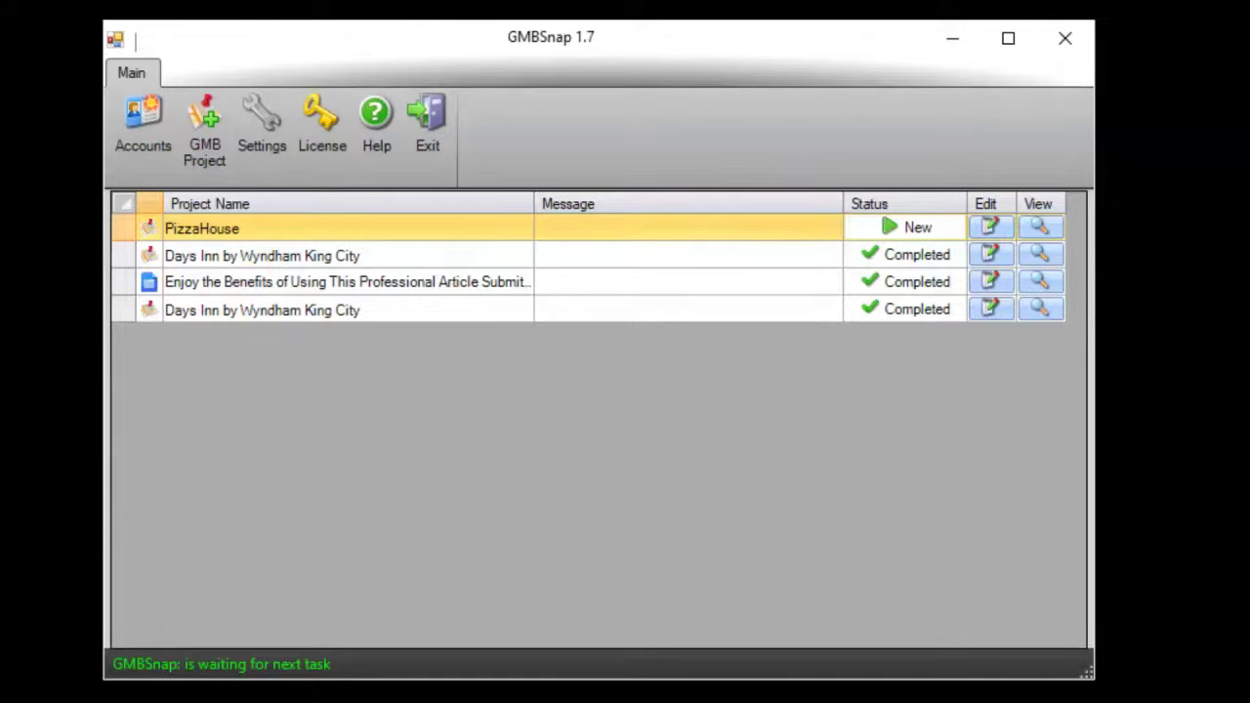
Show the last Days Inn project's map links and copy the first My Maps URL.
left_click(1050, 311)
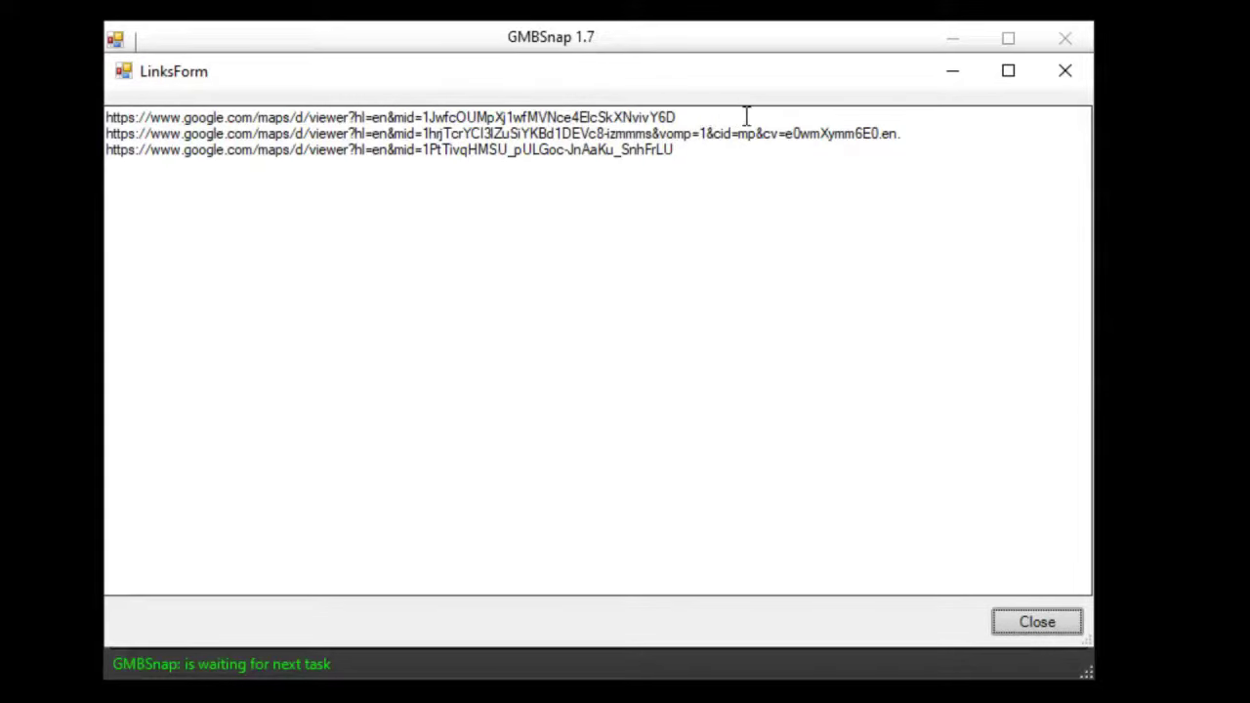
left_click_drag(720, 115, 112, 113)
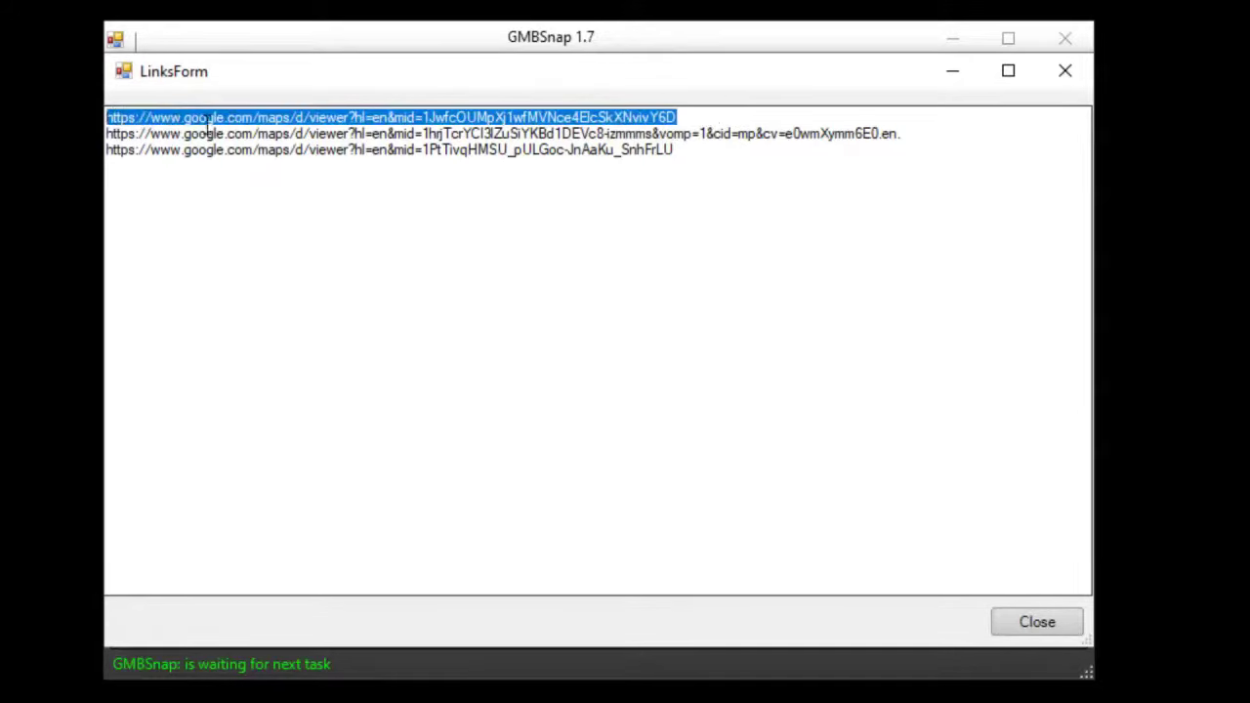
right_click(427, 110)
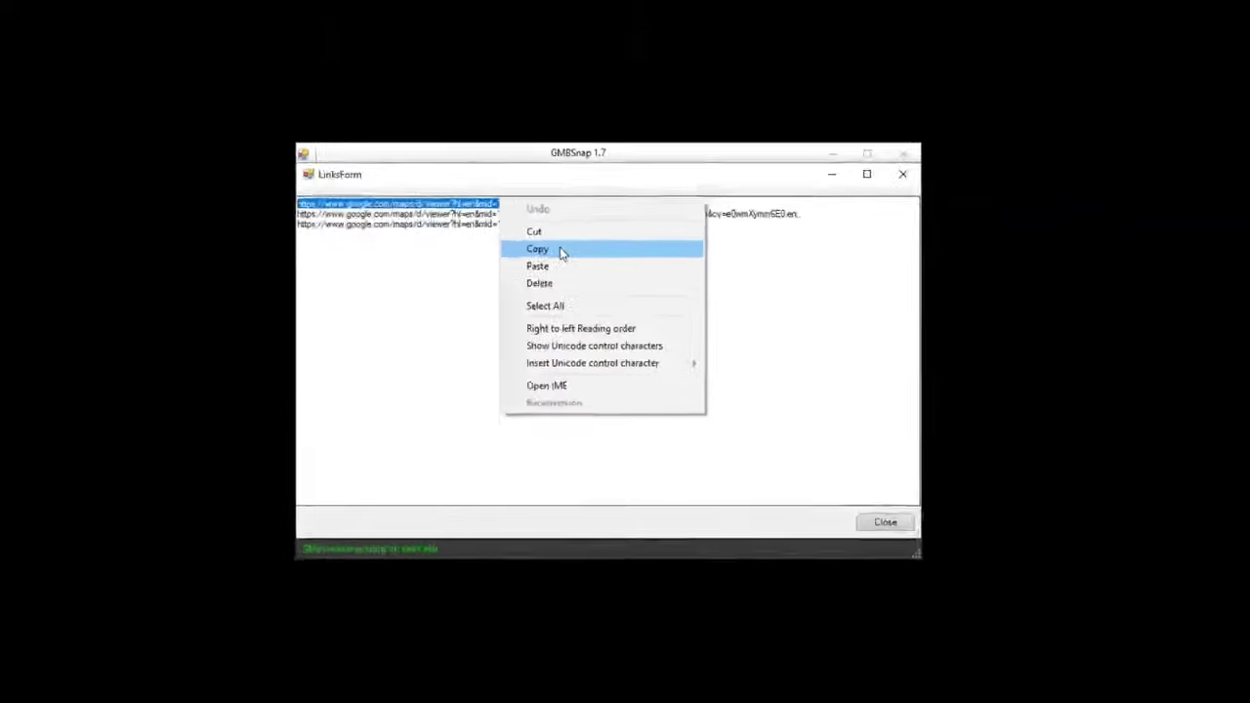
left_click(521, 189)
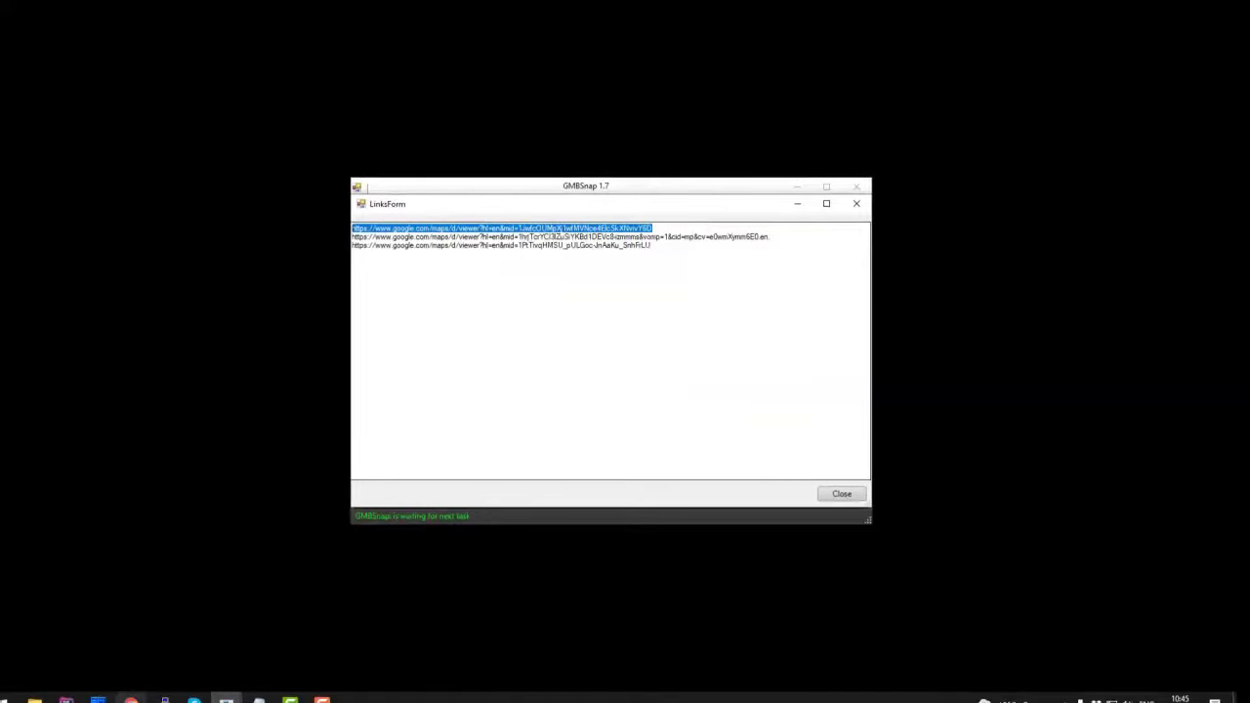
left_click(131, 699)
Load the copied My Maps link in Chrome and open the San Lorenzo Park placemark.
left_click(386, 51)
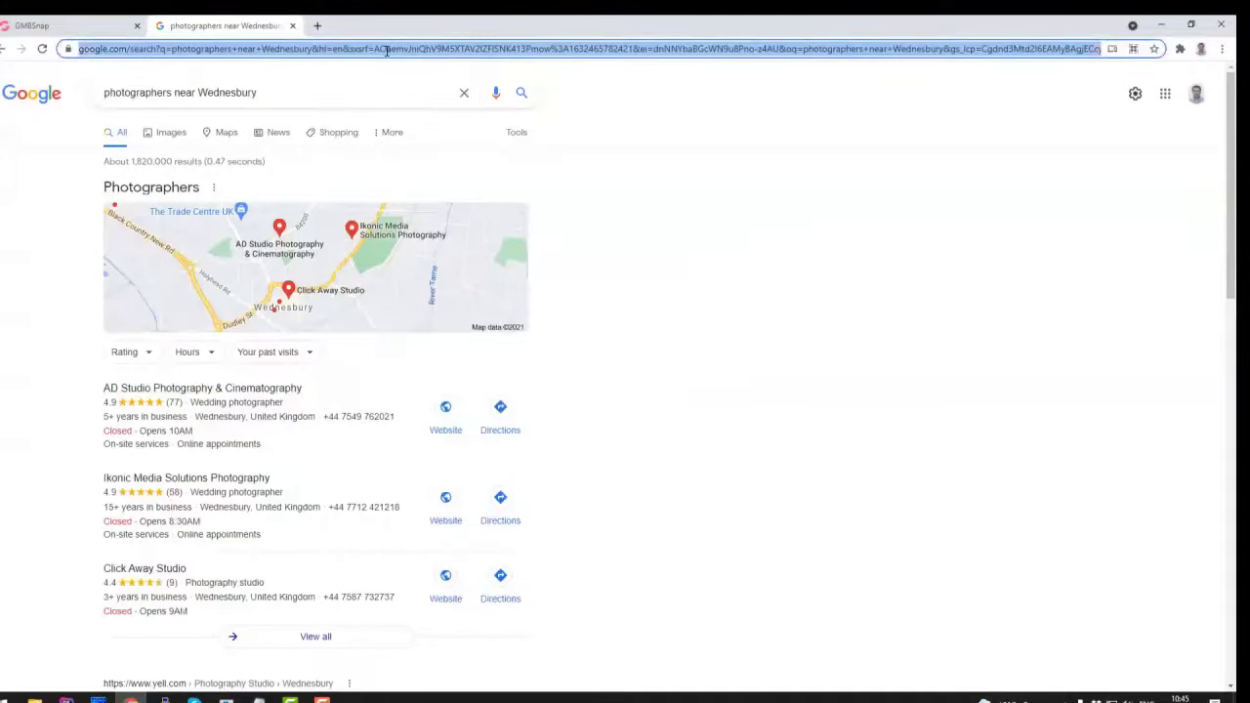
key("ctrl+v")
key("Return")
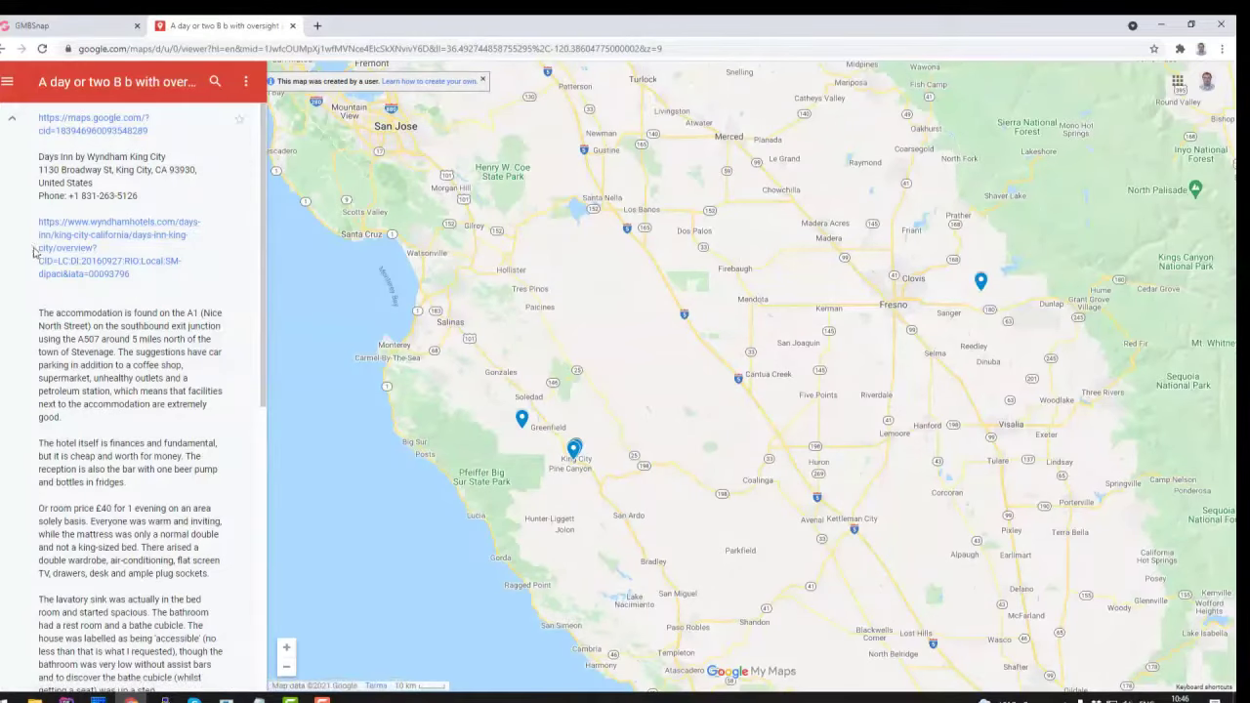
scroll(156, 306, "down", 3)
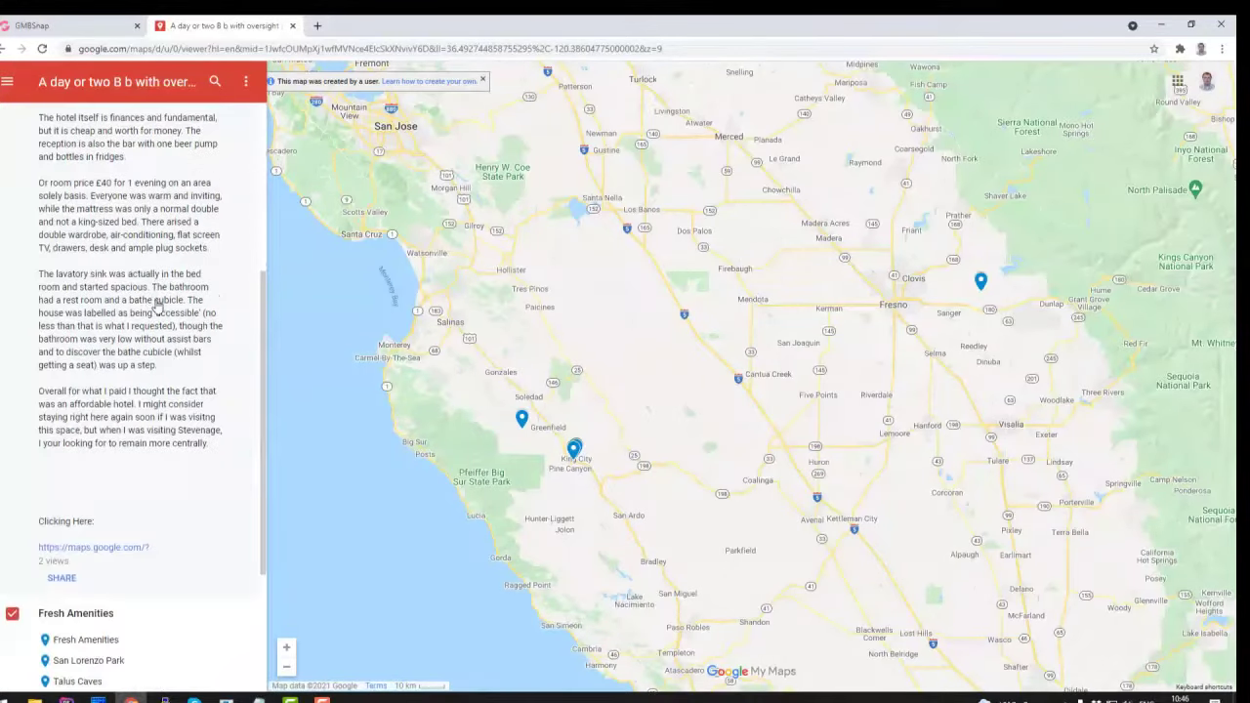
scroll(156, 305, "down", 4)
left_click(64, 260)
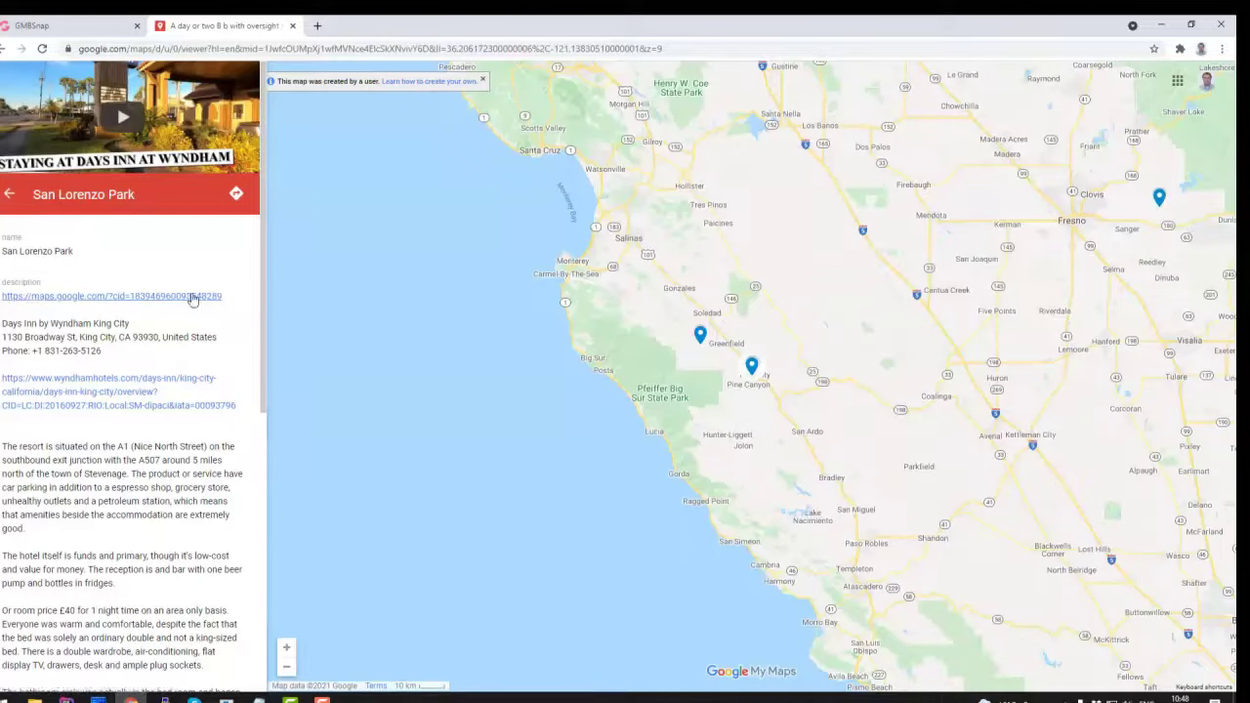
Inspect San Lorenzo Park's Wyndham link, video and Days Inn photo, then close the viewer.
left_click_drag(2, 326, 118, 361)
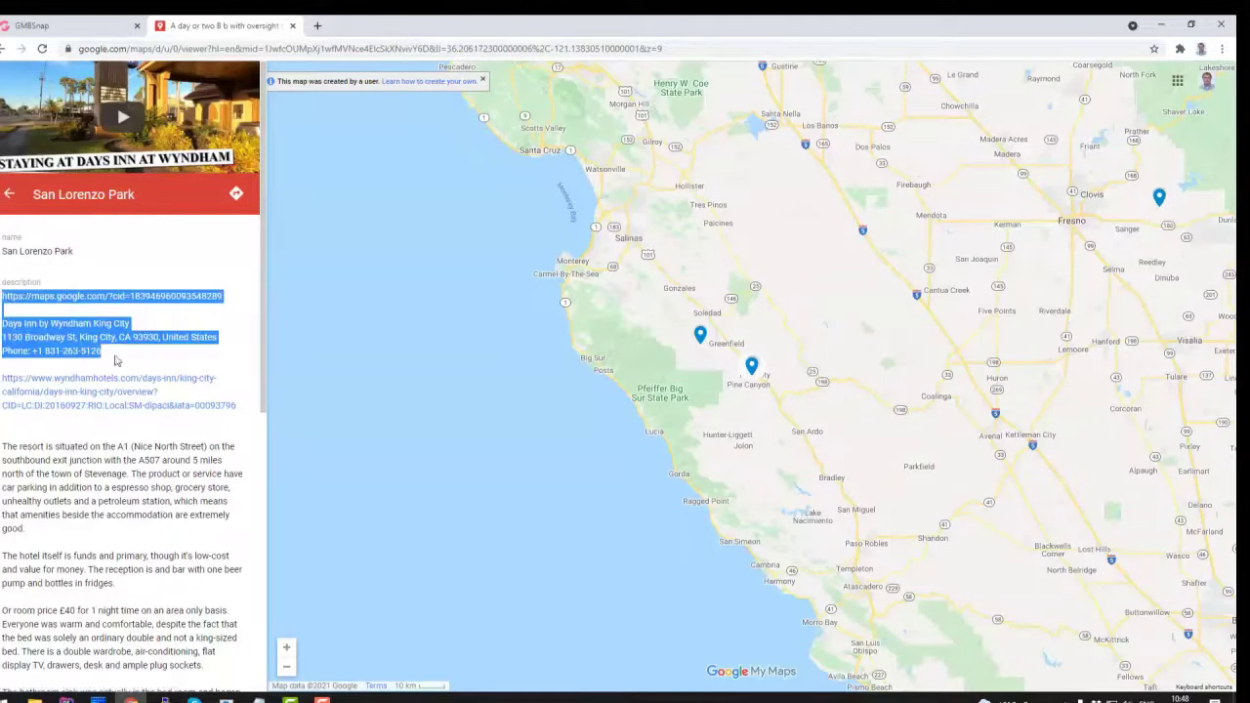
left_click_drag(245, 413, 8, 375)
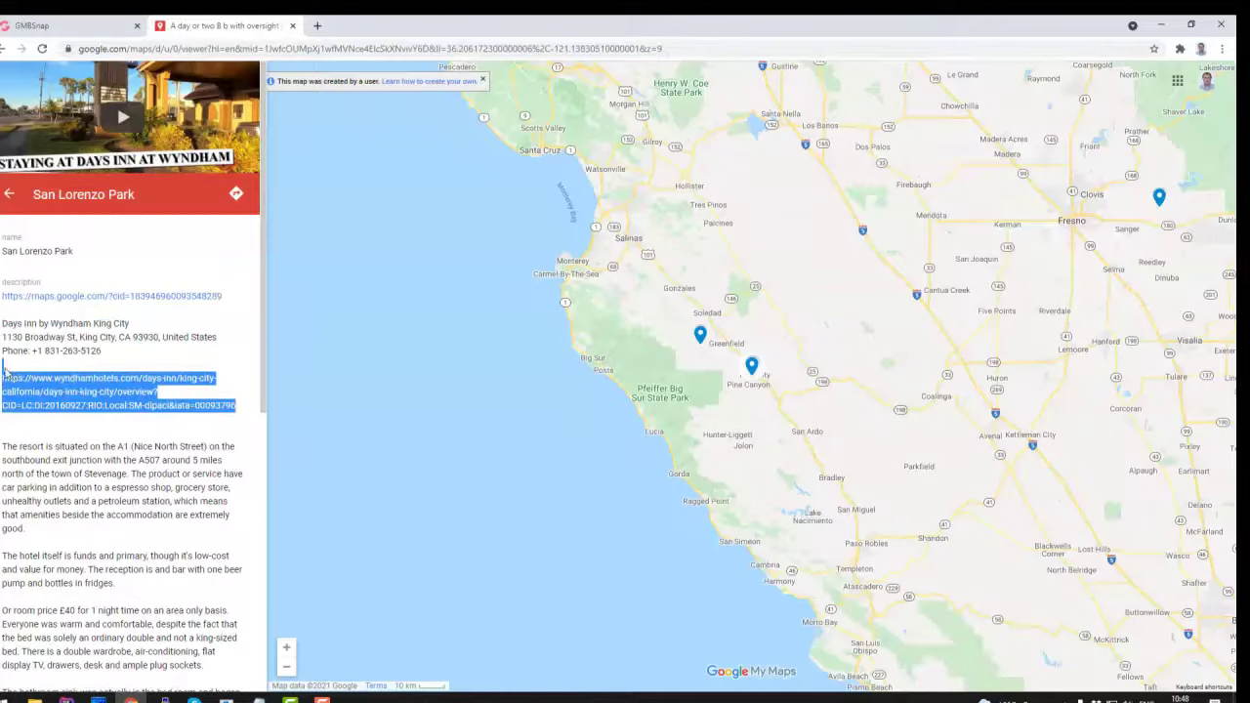
scroll(188, 398, "down", 5)
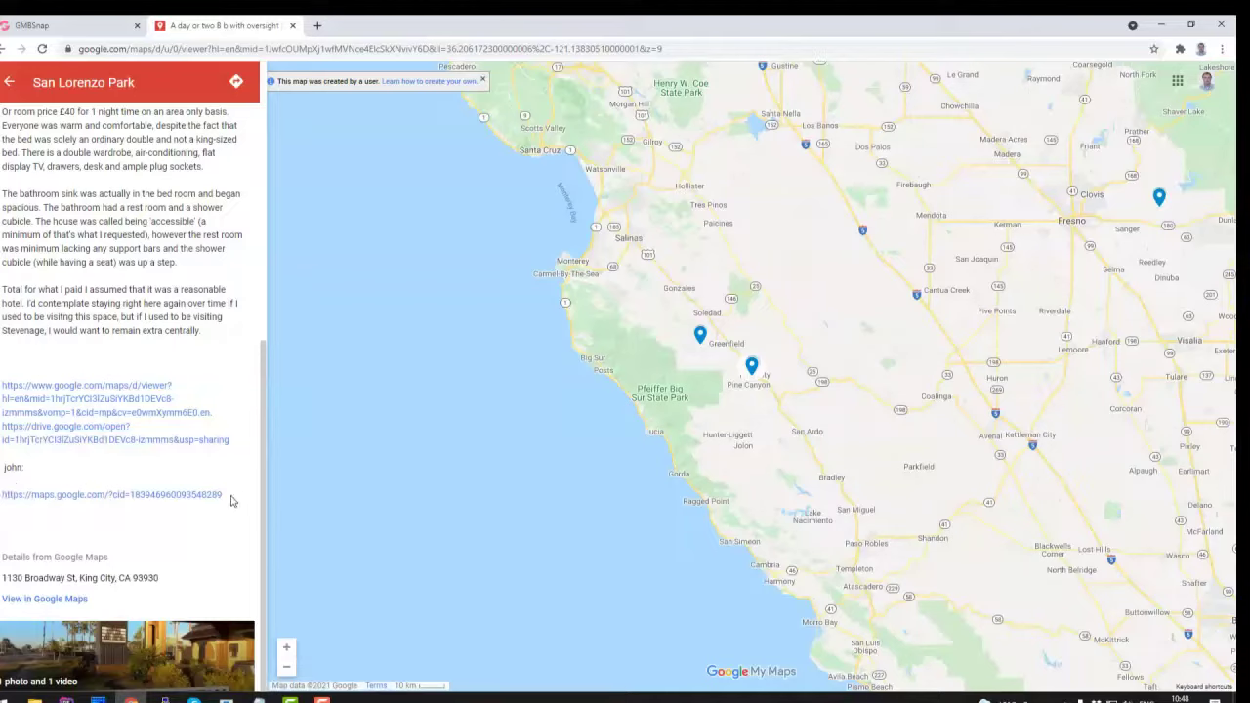
scroll(232, 500, "up", 5)
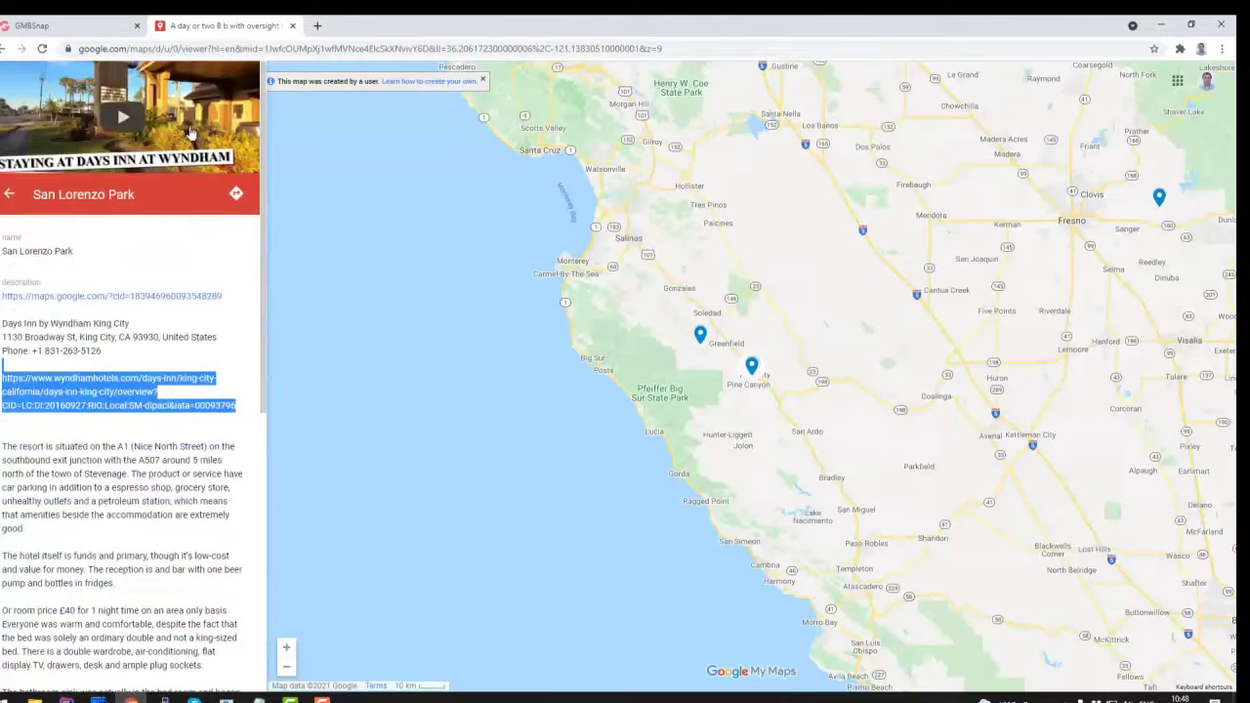
left_click(191, 133)
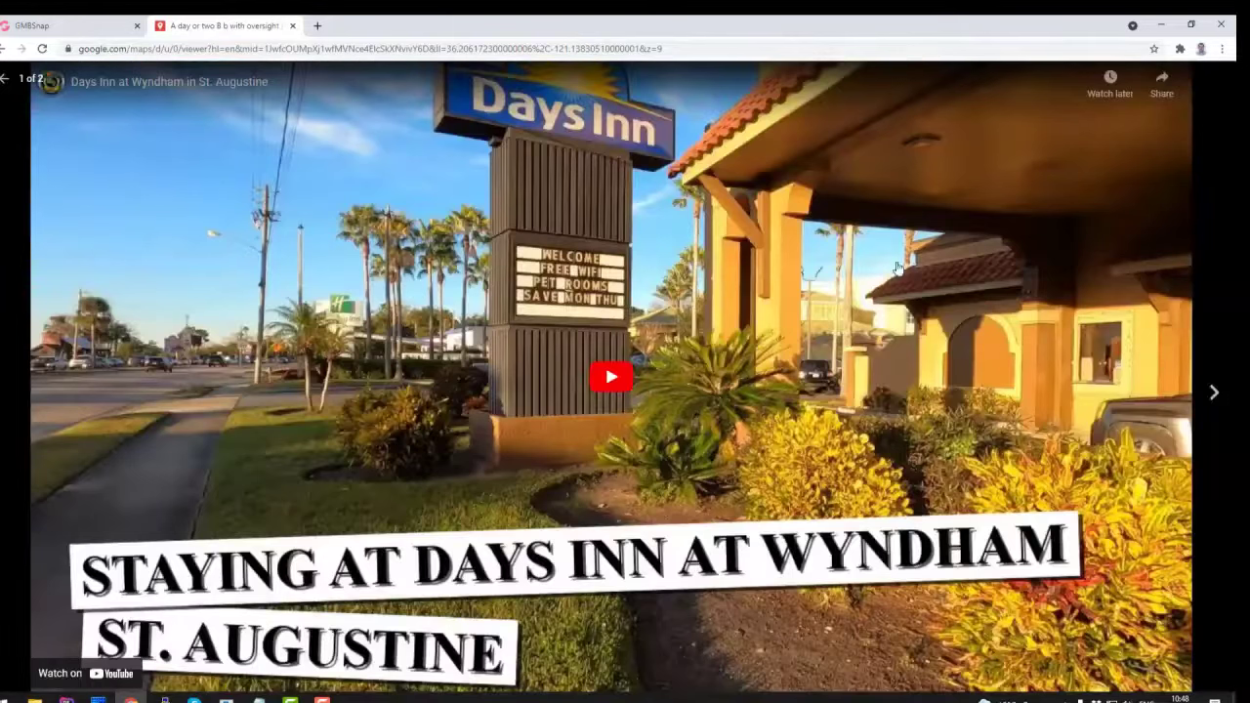
left_click(1214, 394)
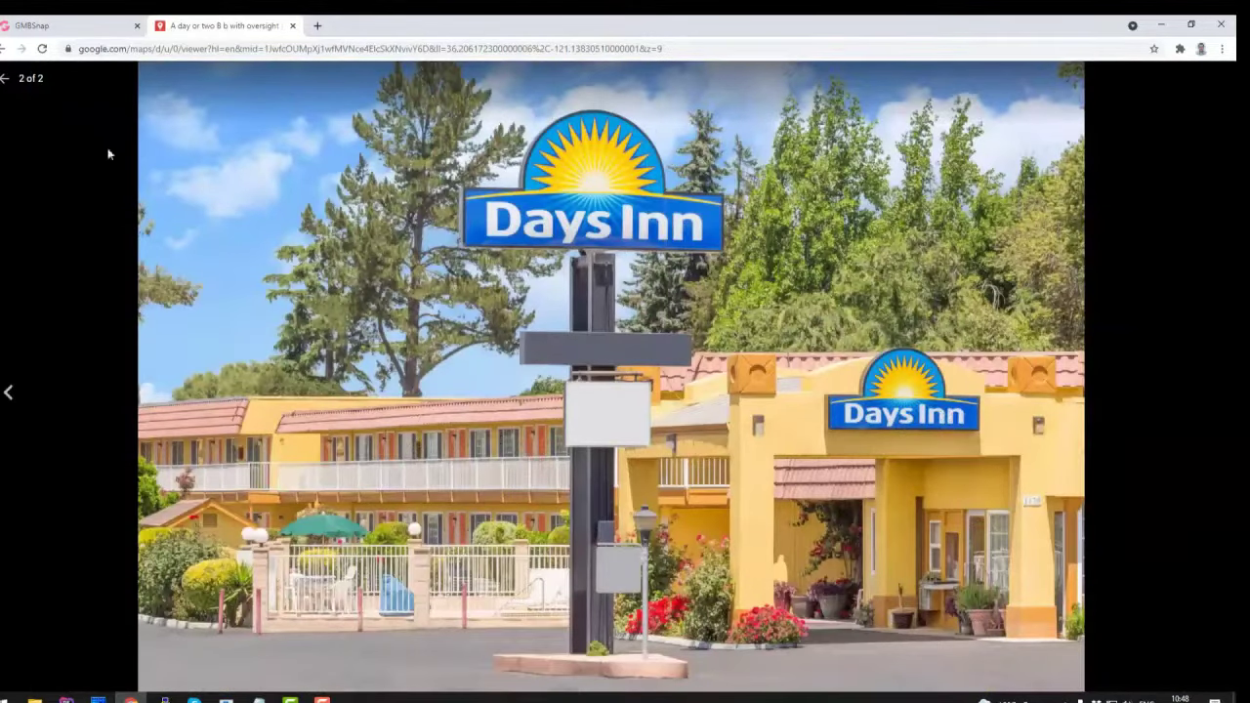
key("Escape")
key("Escape")
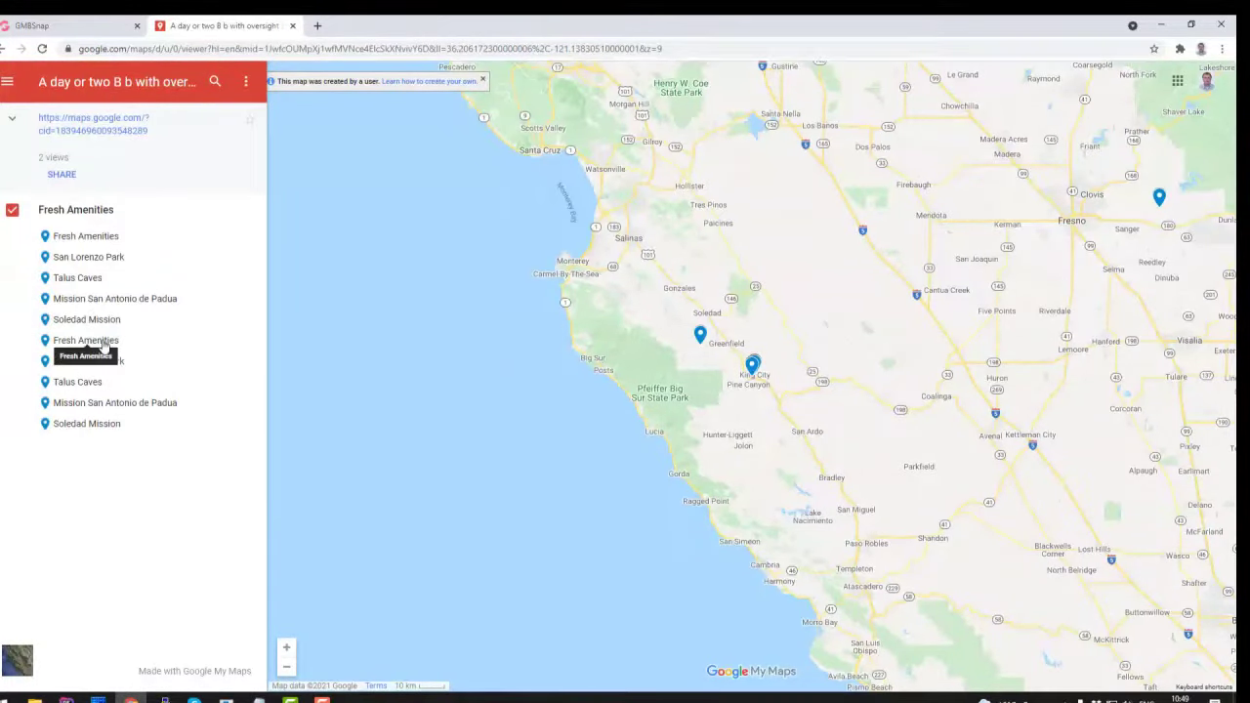
Display the second Fresh Amenities placemark's description with the Days Inn citation, article and room video.
left_click(104, 341)
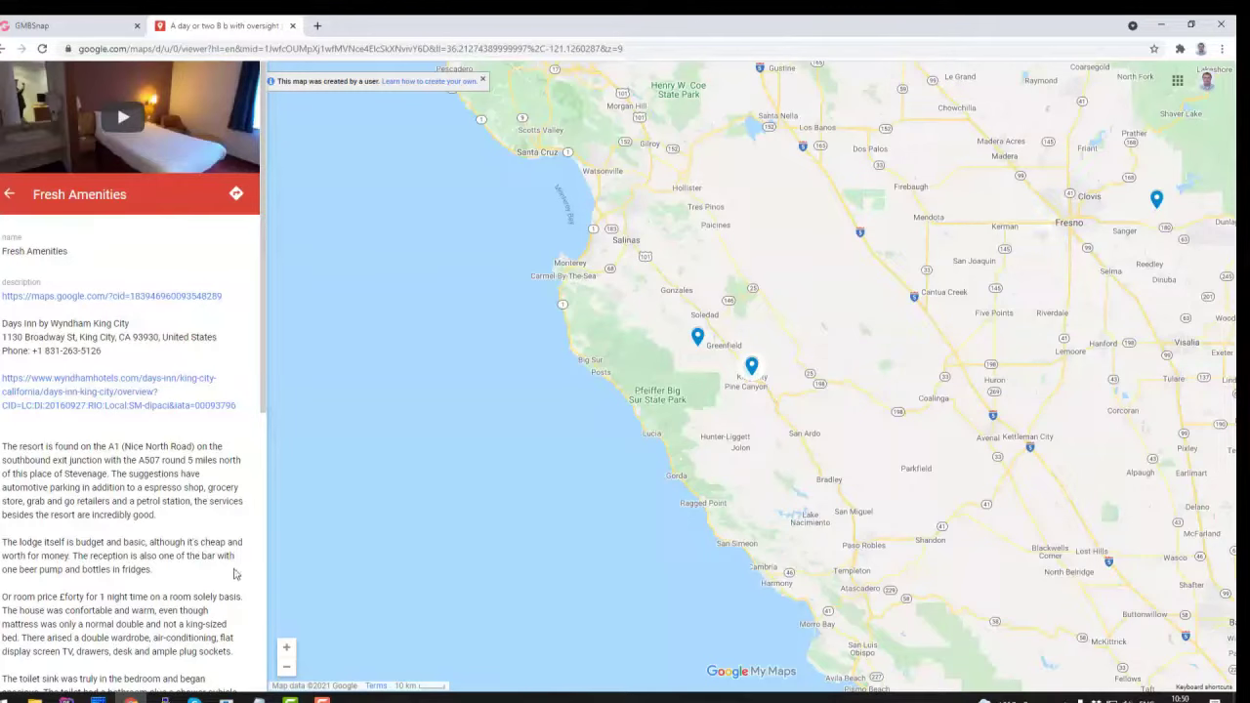
Copy the third GMBSnap map link into Chrome to load the '48 hours Tavern with oversight' map.
mouse_move(227, 696)
left_click(311, 666)
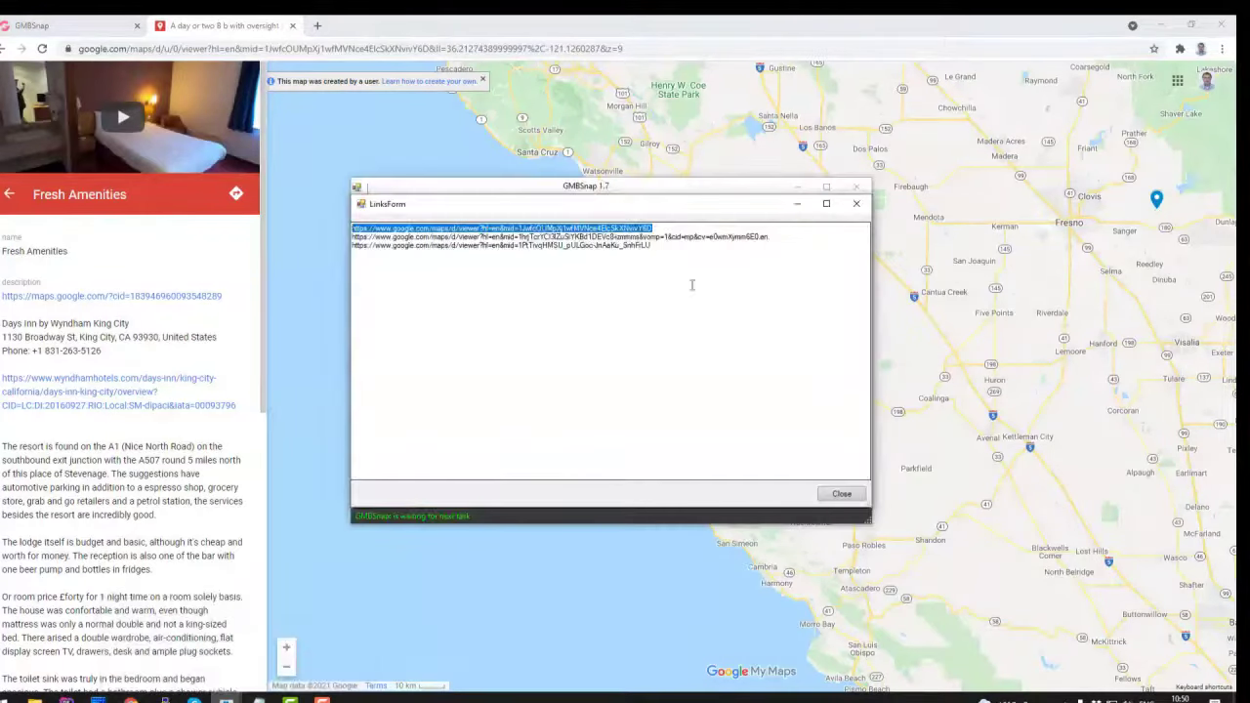
left_click_drag(672, 252, 354, 245)
key("ctrl+c")
left_click(291, 46)
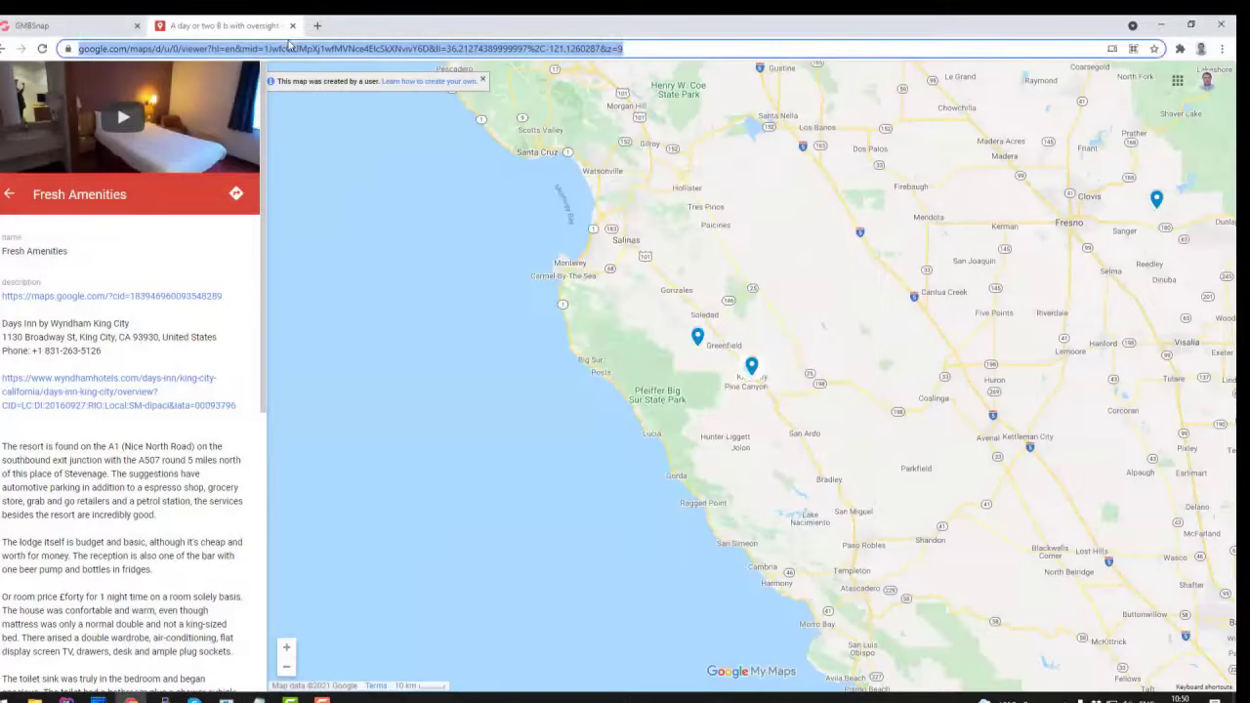
key("ctrl+v")
key("Return")
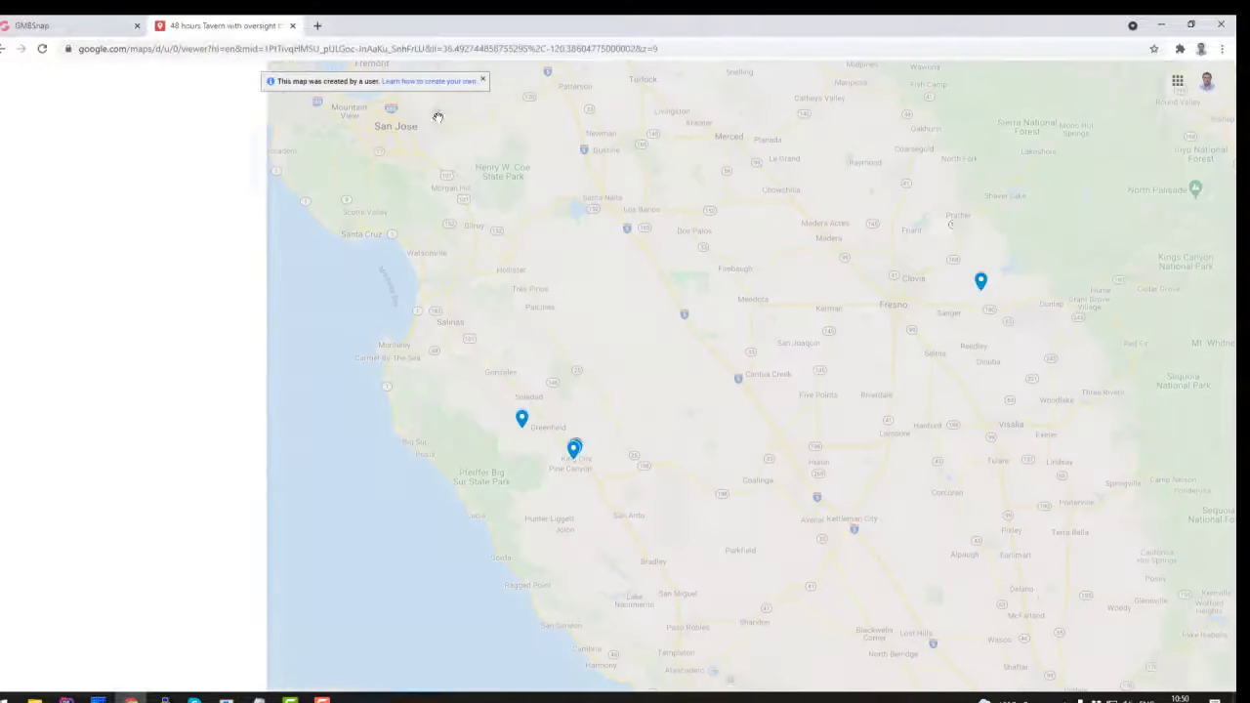